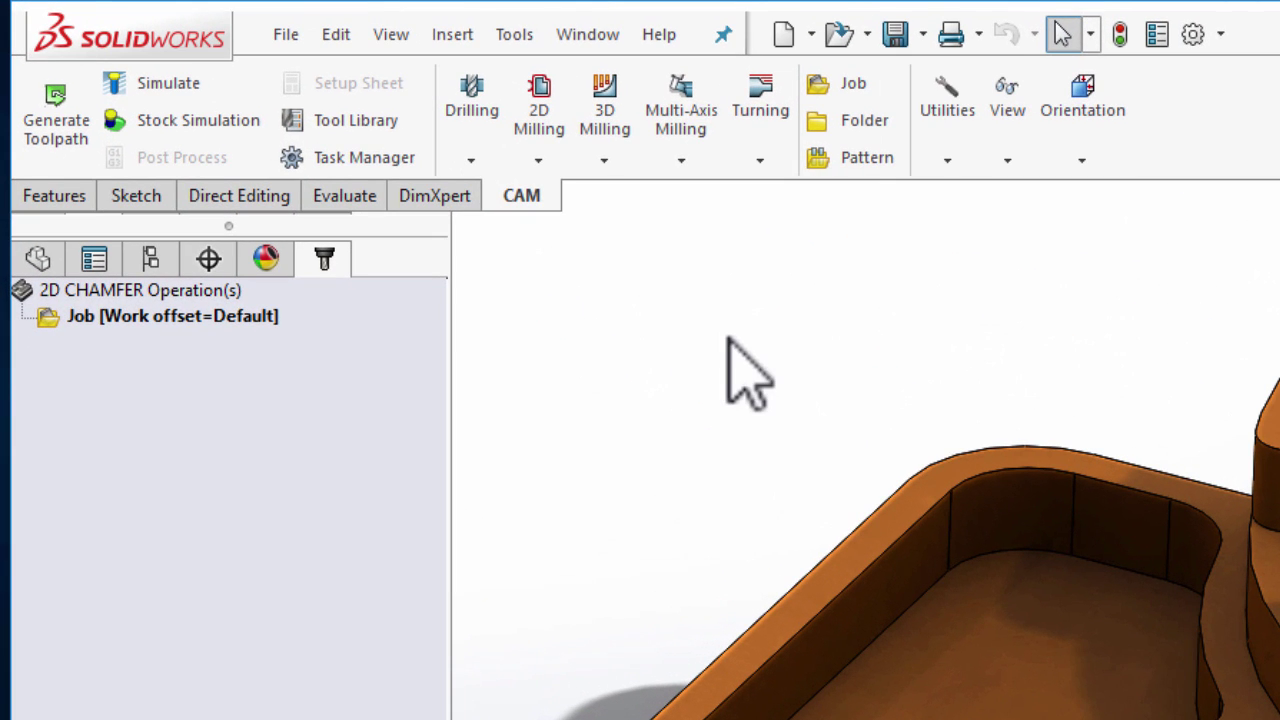
Step: Create a 2D Chamfer milling operation using the #38 Ø0.188" 45° chamfer mill
{"action": "left_click", "coordinate": [537, 160]}
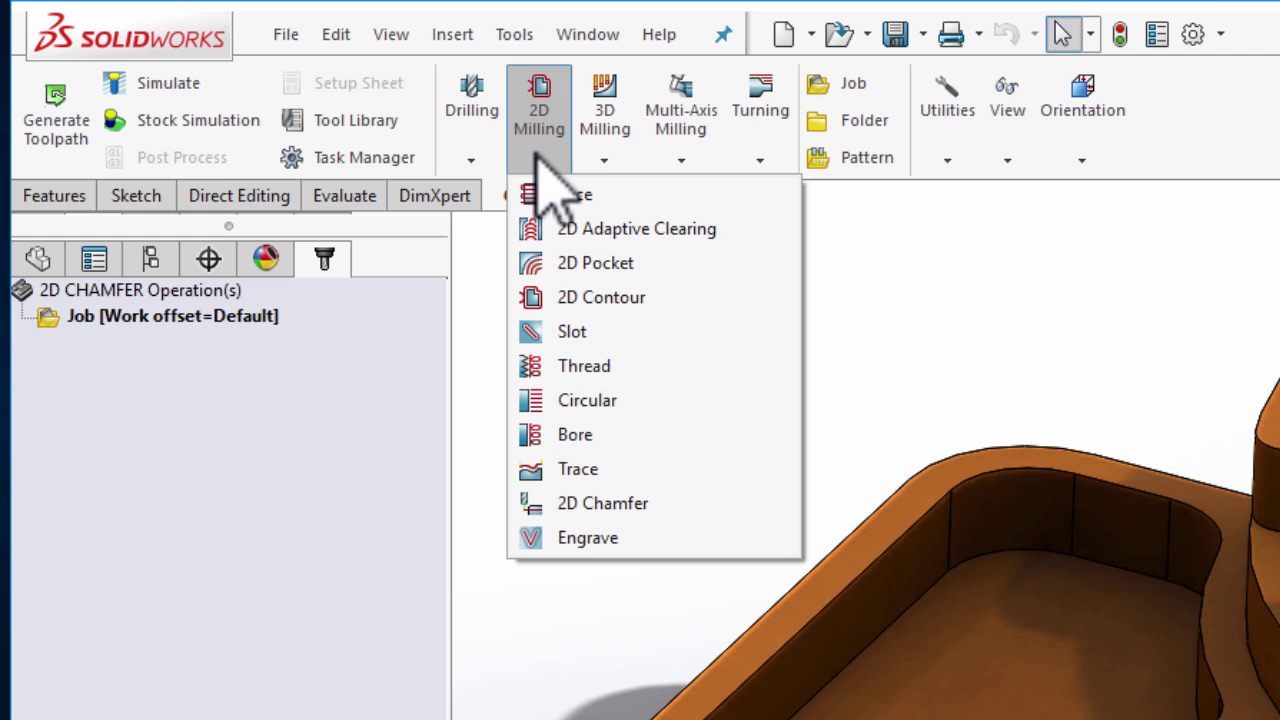
{"action": "left_click", "coordinate": [600, 503]}
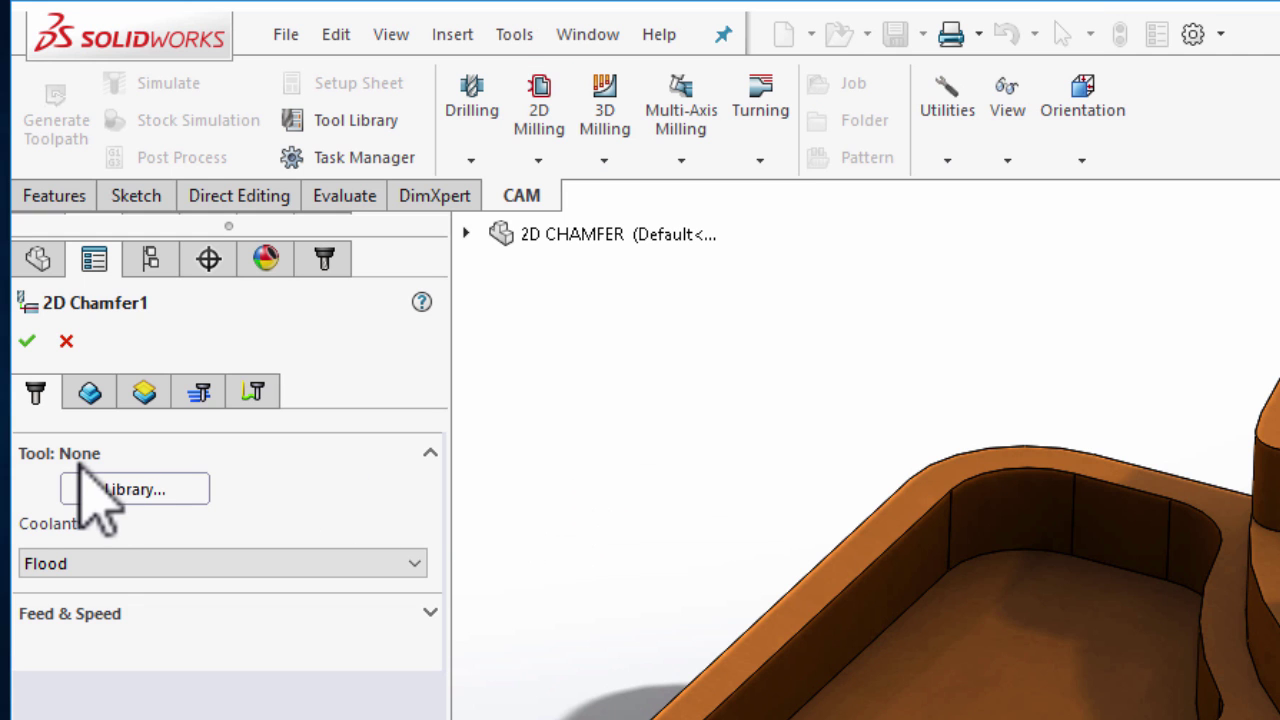
{"action": "left_click", "coordinate": [93, 478]}
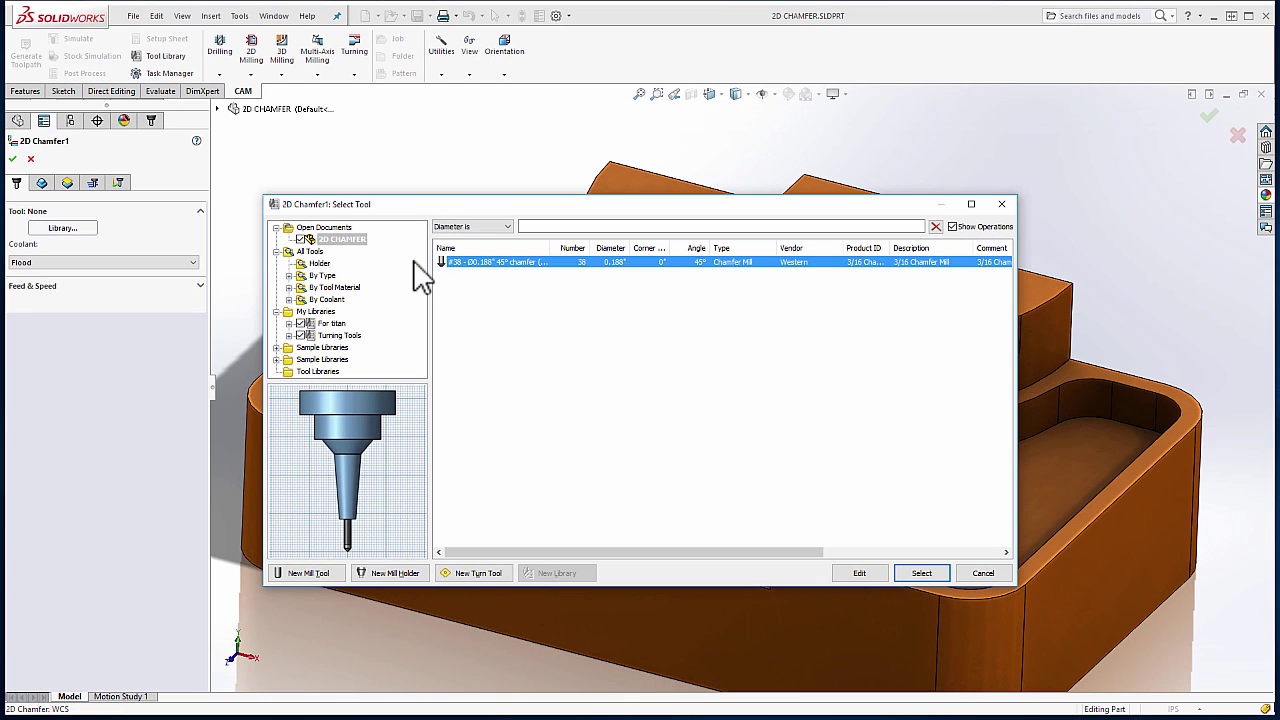
{"action": "left_click", "coordinate": [498, 263]}
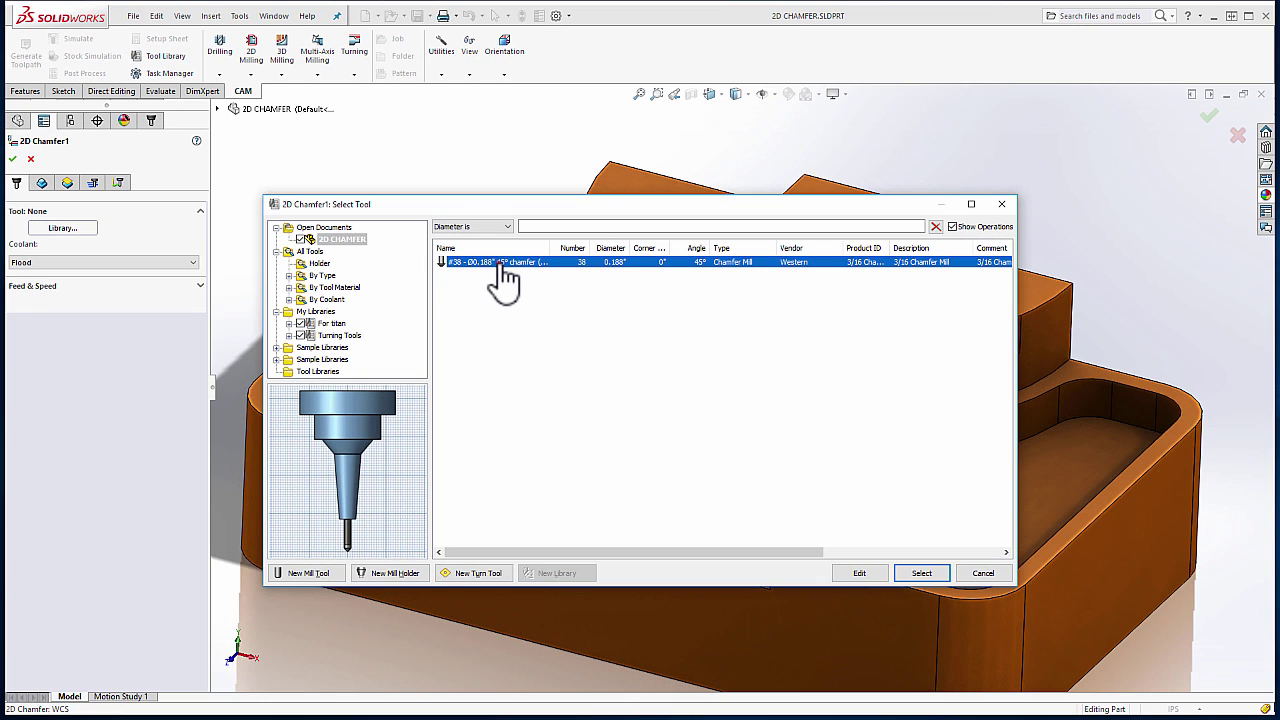
{"action": "left_click", "coordinate": [910, 573]}
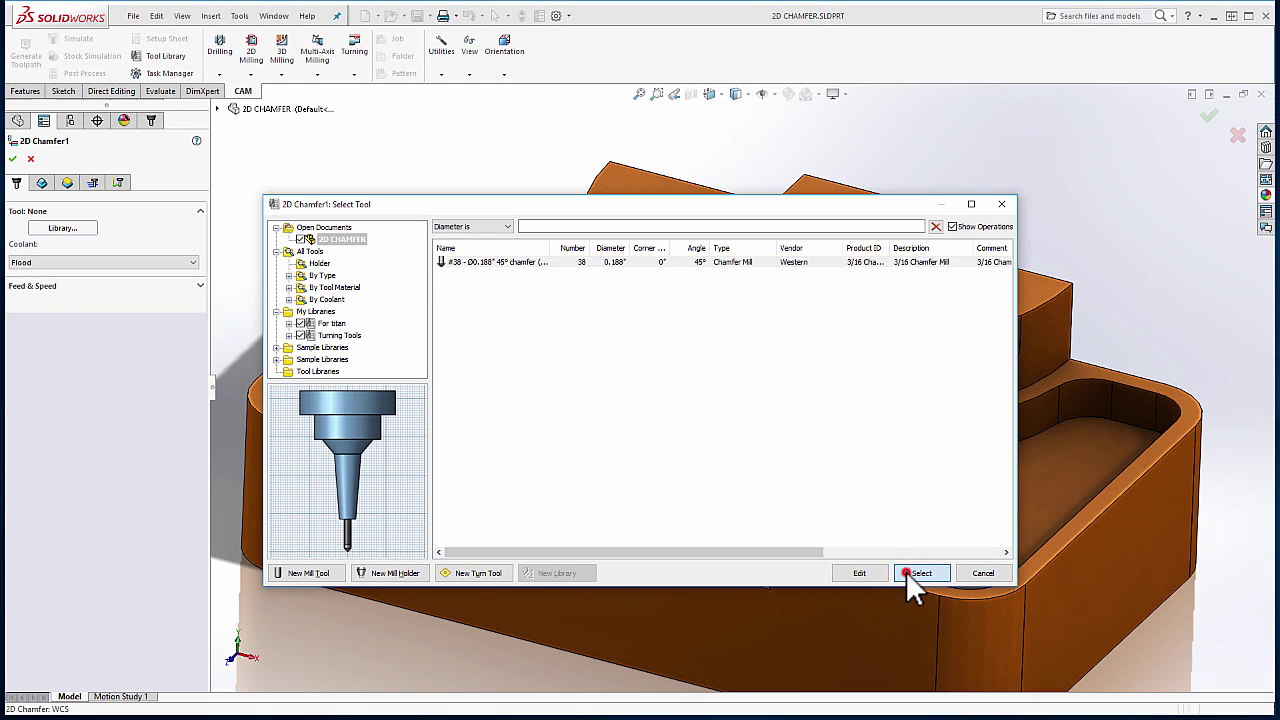
Step: Select the top rim edges of the two closed side pockets and the open middle pocket's front floor edge as chamfer geometry
{"action": "left_click", "coordinate": [40, 183]}
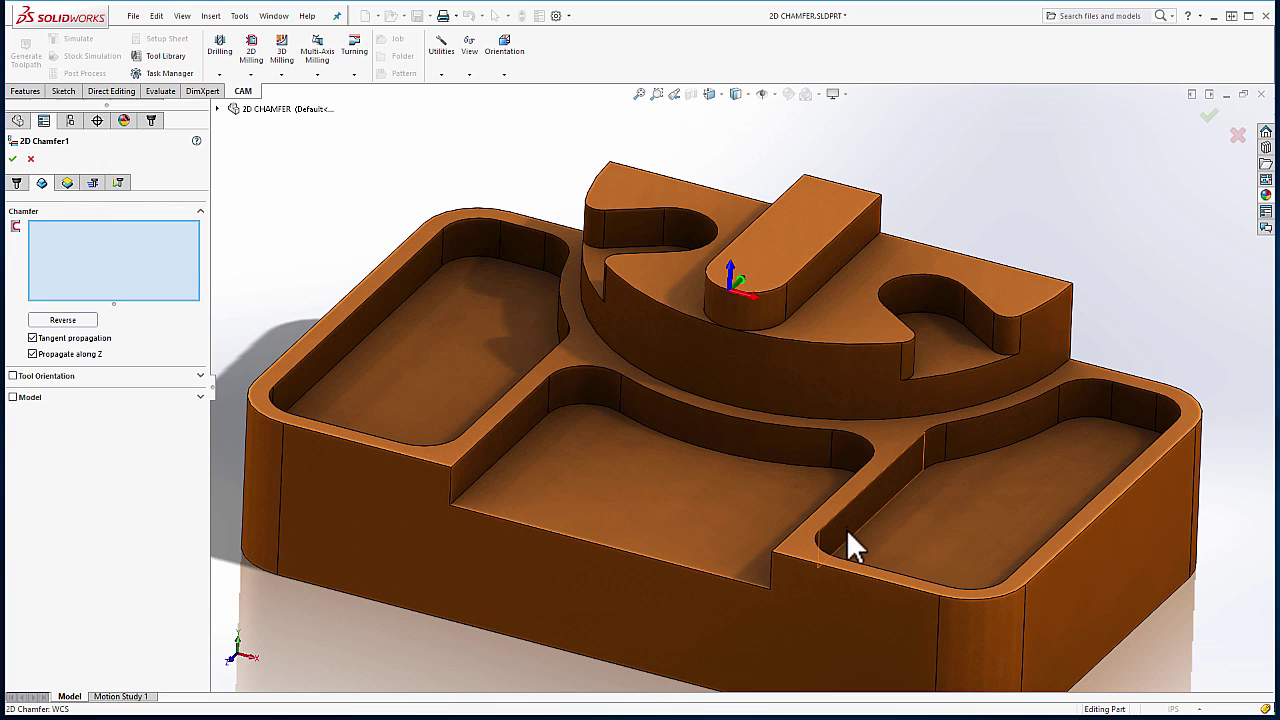
{"action": "left_click", "coordinate": [851, 565]}
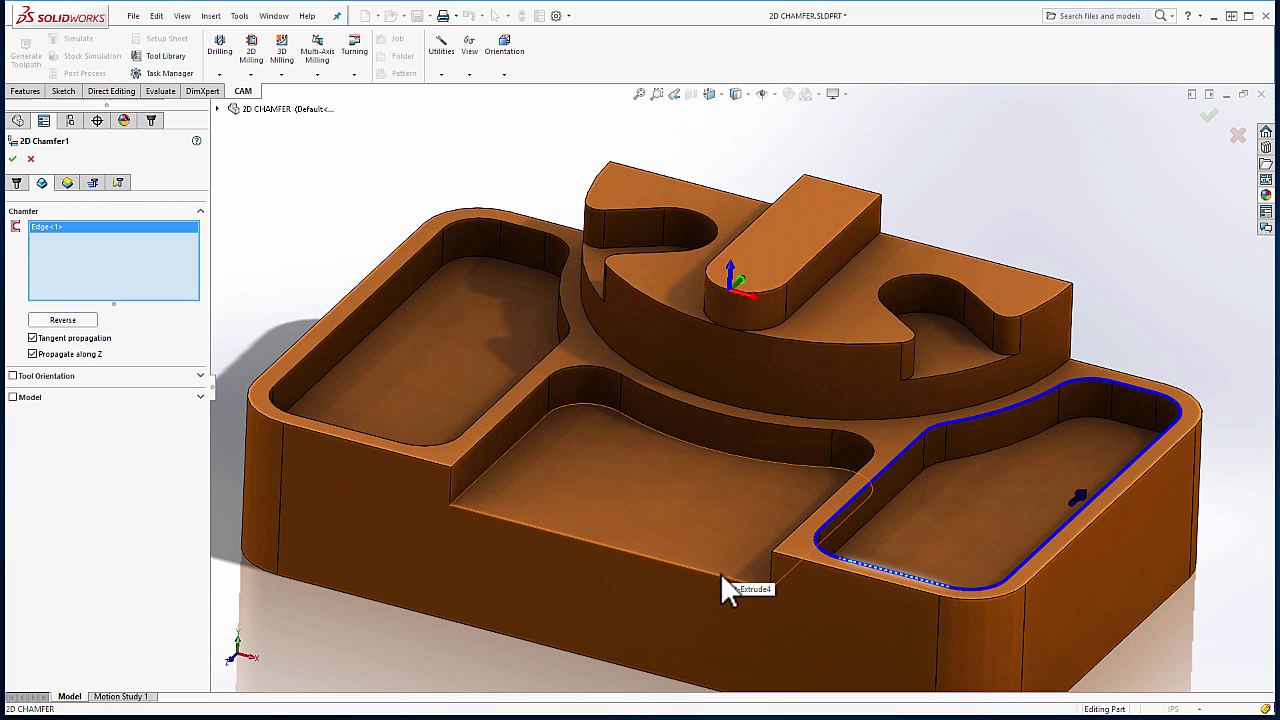
{"action": "left_click", "coordinate": [722, 578]}
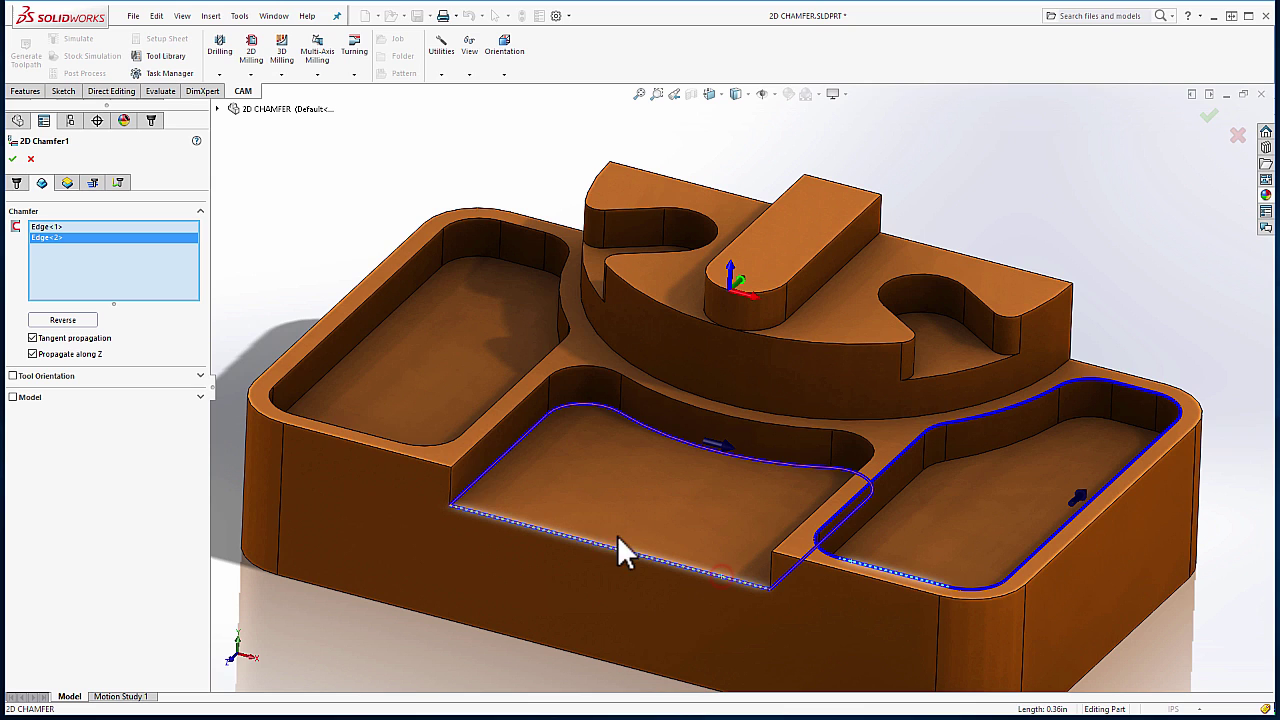
{"action": "left_click", "coordinate": [314, 420]}
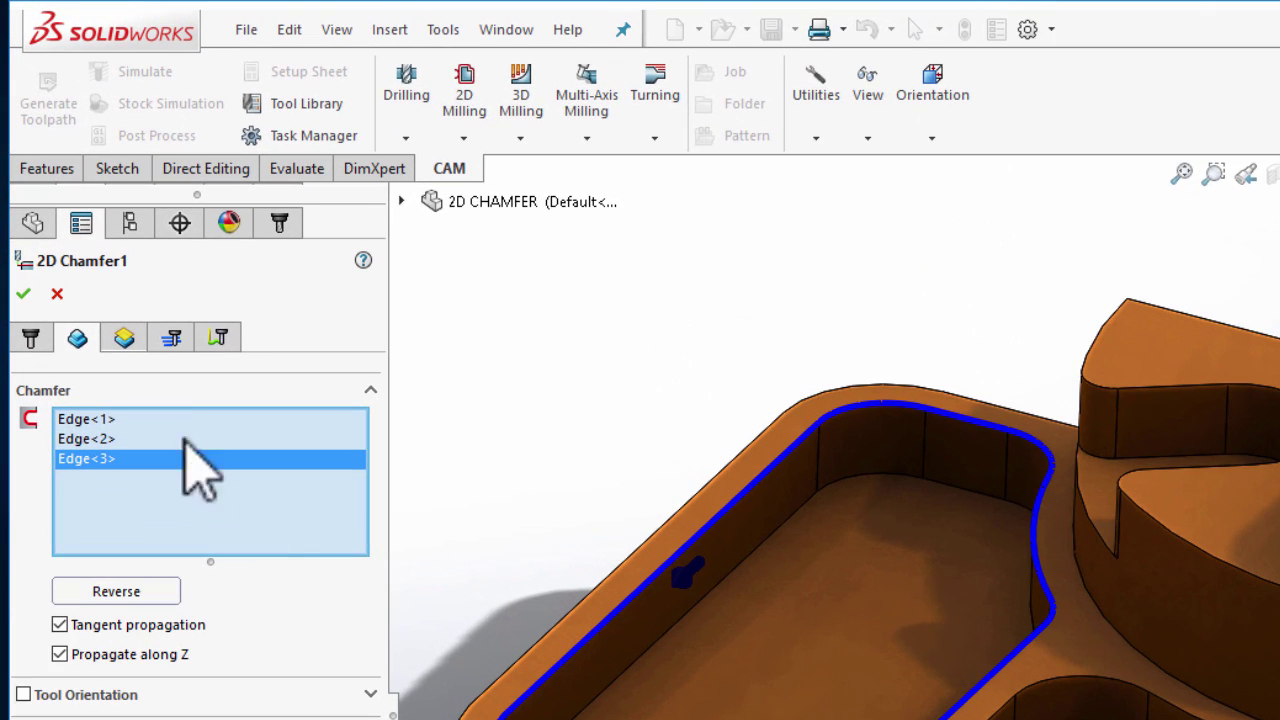
Step: Review the chamfer width and chamfer tip offset in the pass settings, and accept the operation to generate its toolpath
{"action": "left_click", "coordinate": [171, 337]}
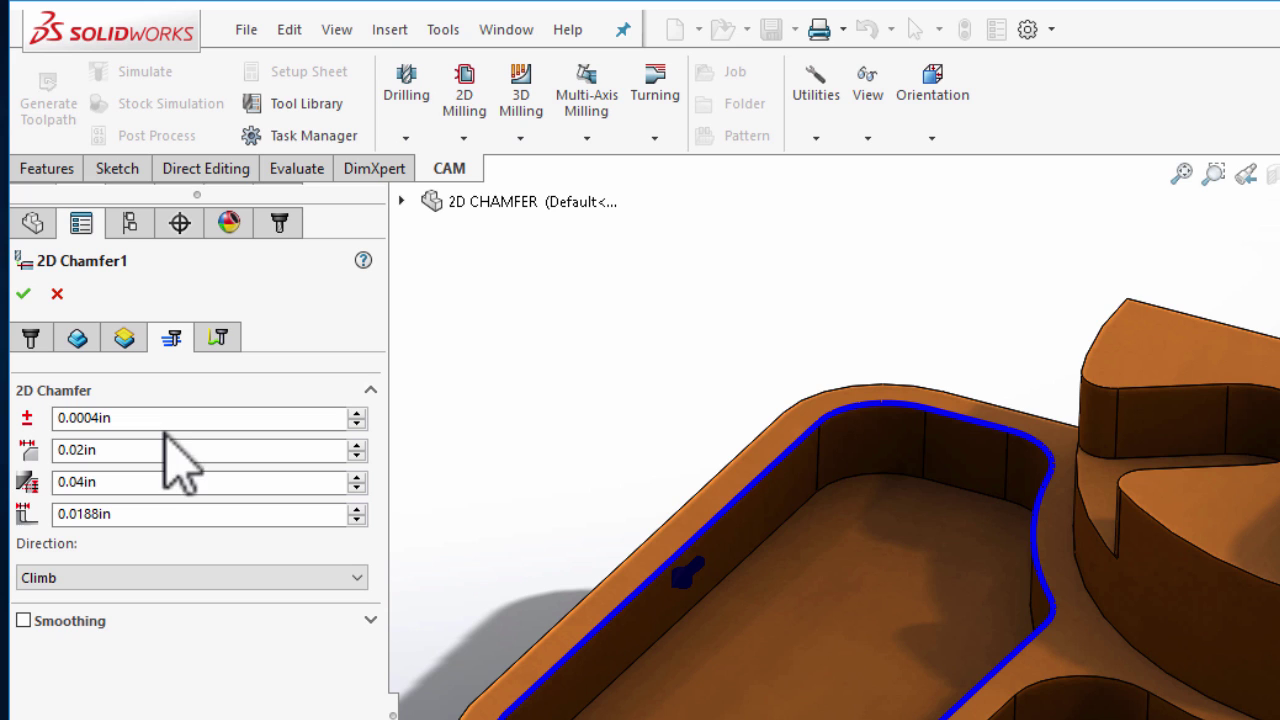
{"action": "mouse_move", "coordinate": [167, 457]}
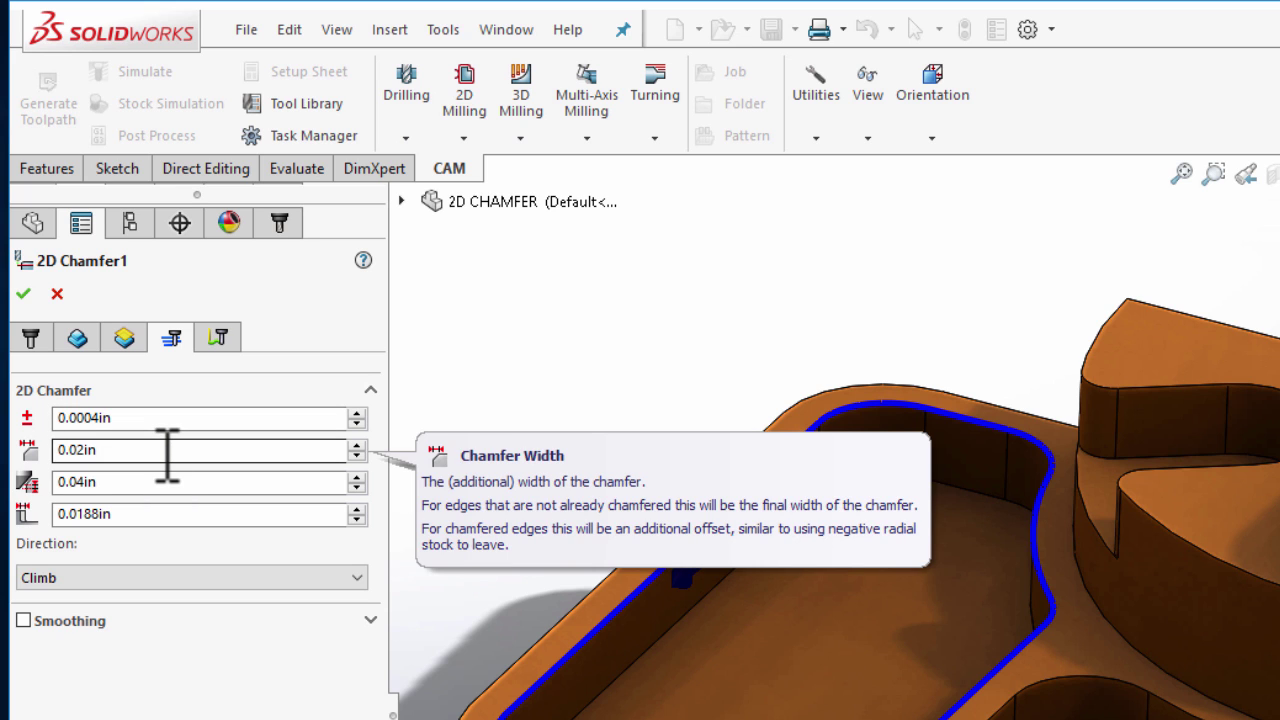
{"action": "mouse_move", "coordinate": [165, 487]}
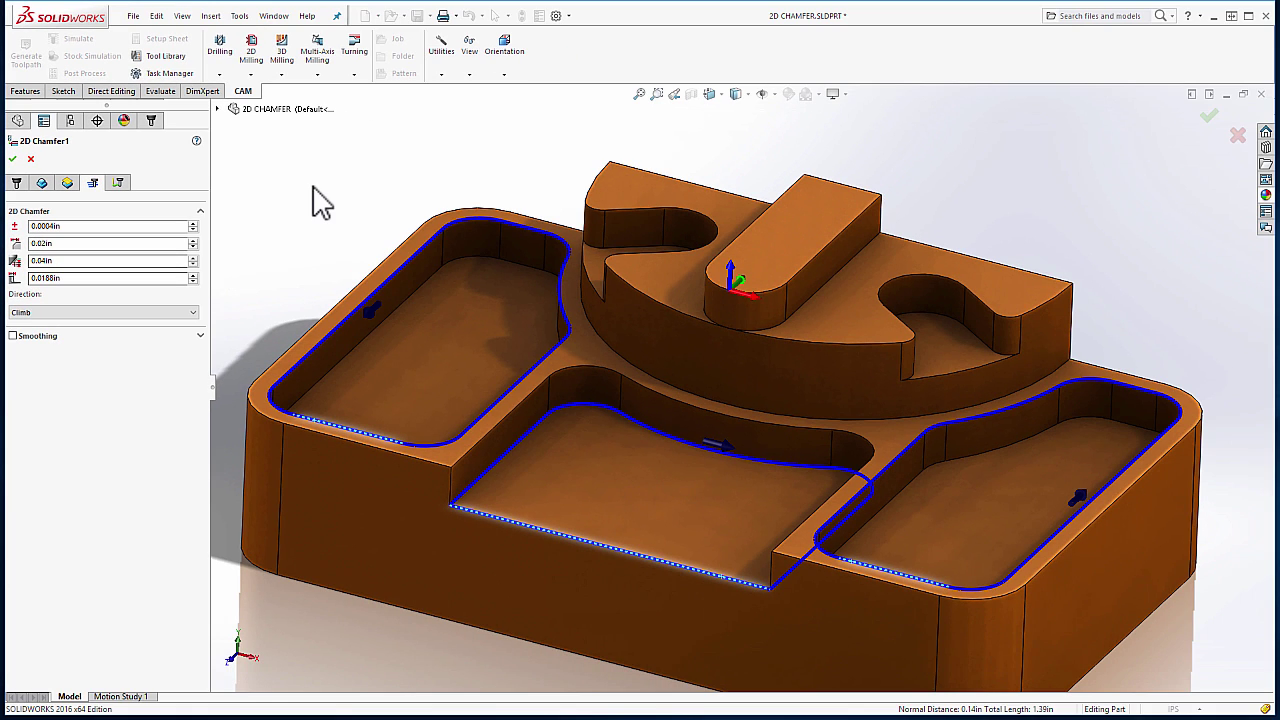
{"action": "right_click", "coordinate": [313, 188]}
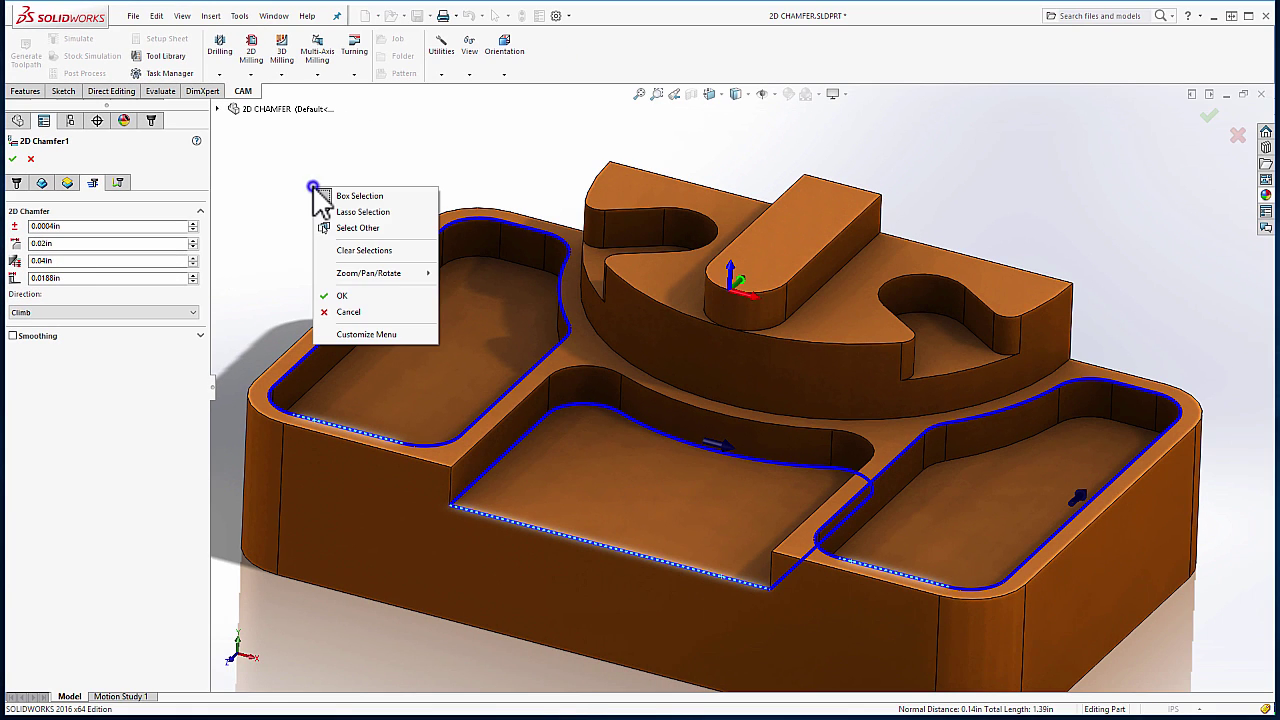
{"action": "left_click", "coordinate": [350, 296]}
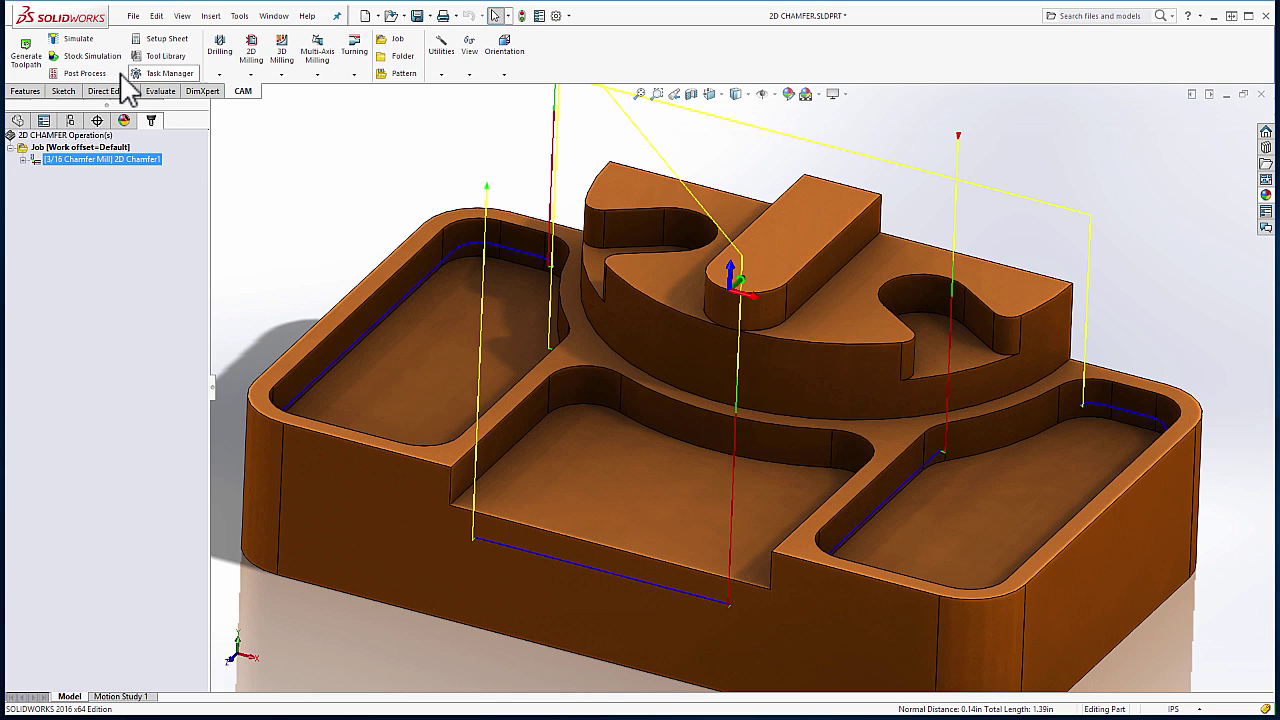
Step: Simulate the first chamfer toolpath, inspect the tool at the lead-in near the middle pocket's front edge, and close the simulation
{"action": "left_click", "coordinate": [80, 42]}
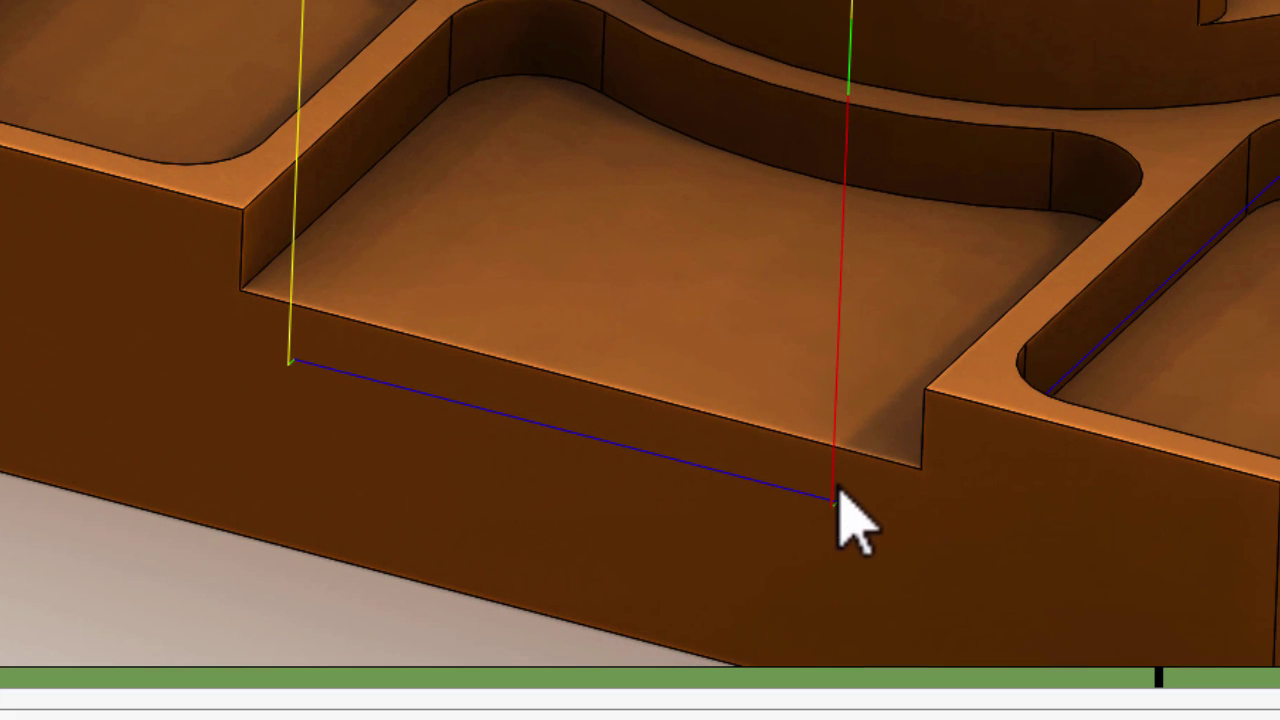
{"action": "left_click", "coordinate": [836, 500]}
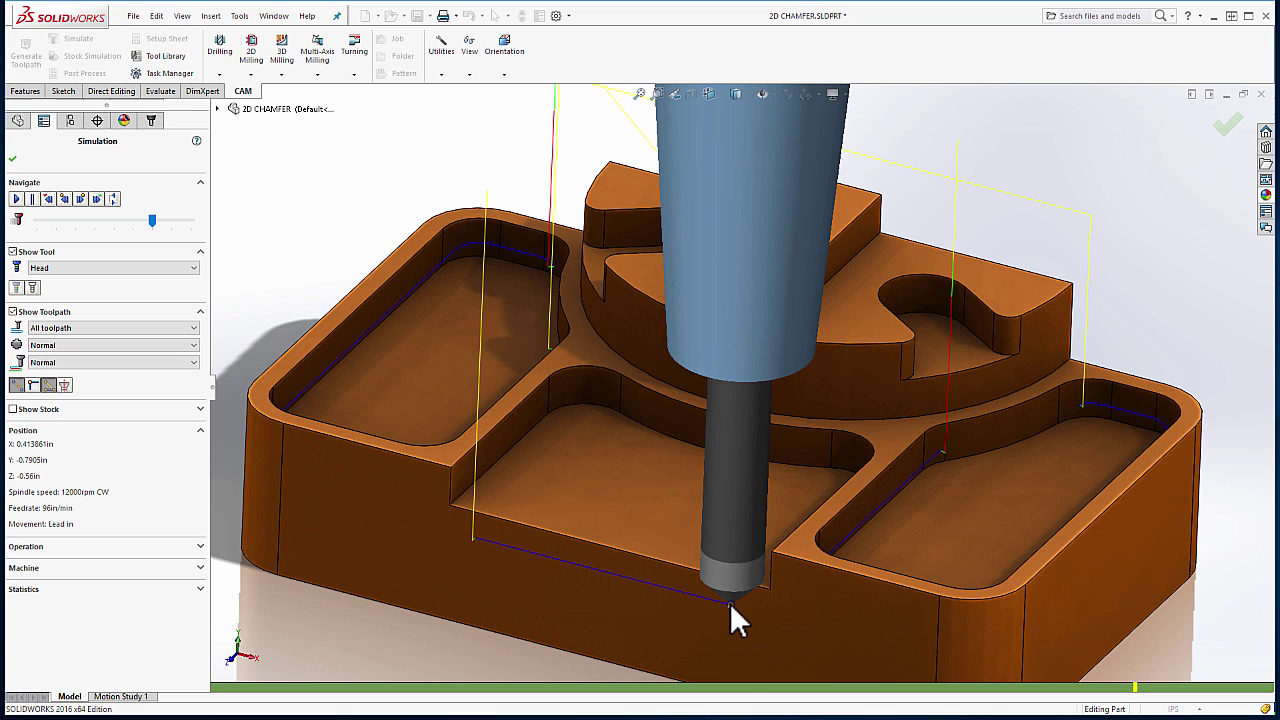
{"action": "key", "text": "Return"}
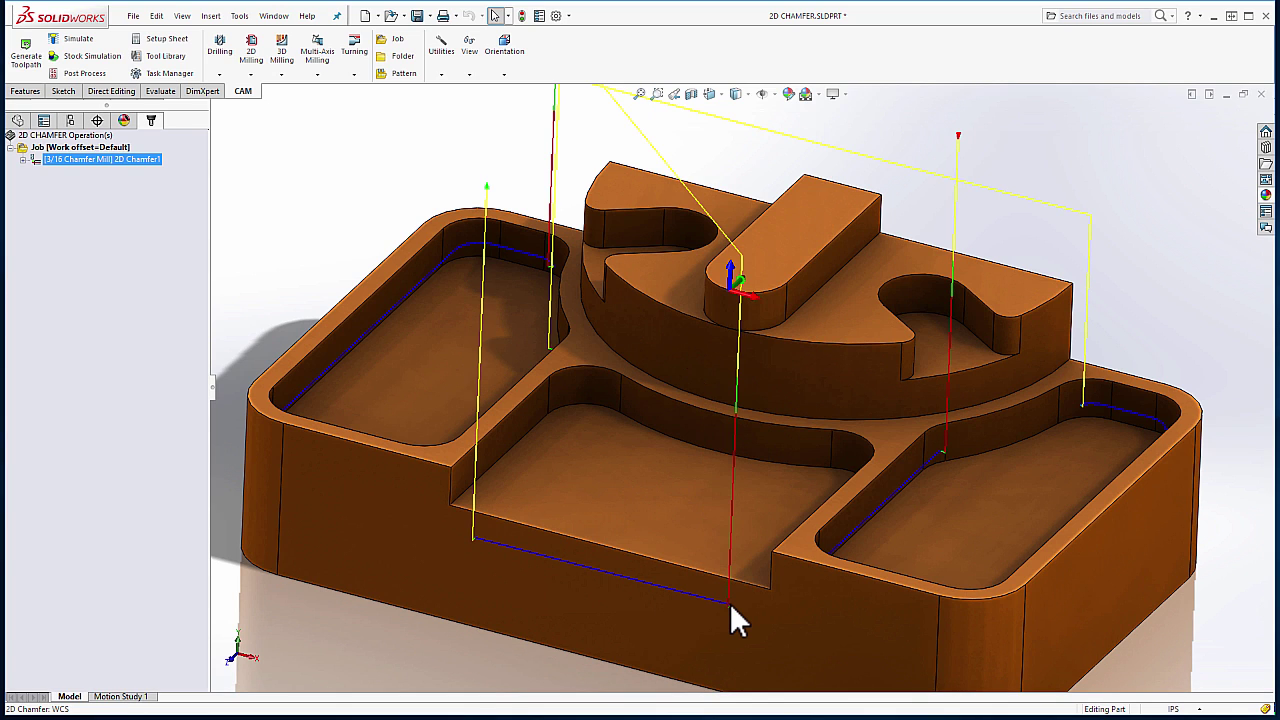
Step: Create a second 2D Chamfer operation with the outer top edge contour of the base as its geometry
{"action": "left_click", "coordinate": [251, 48]}
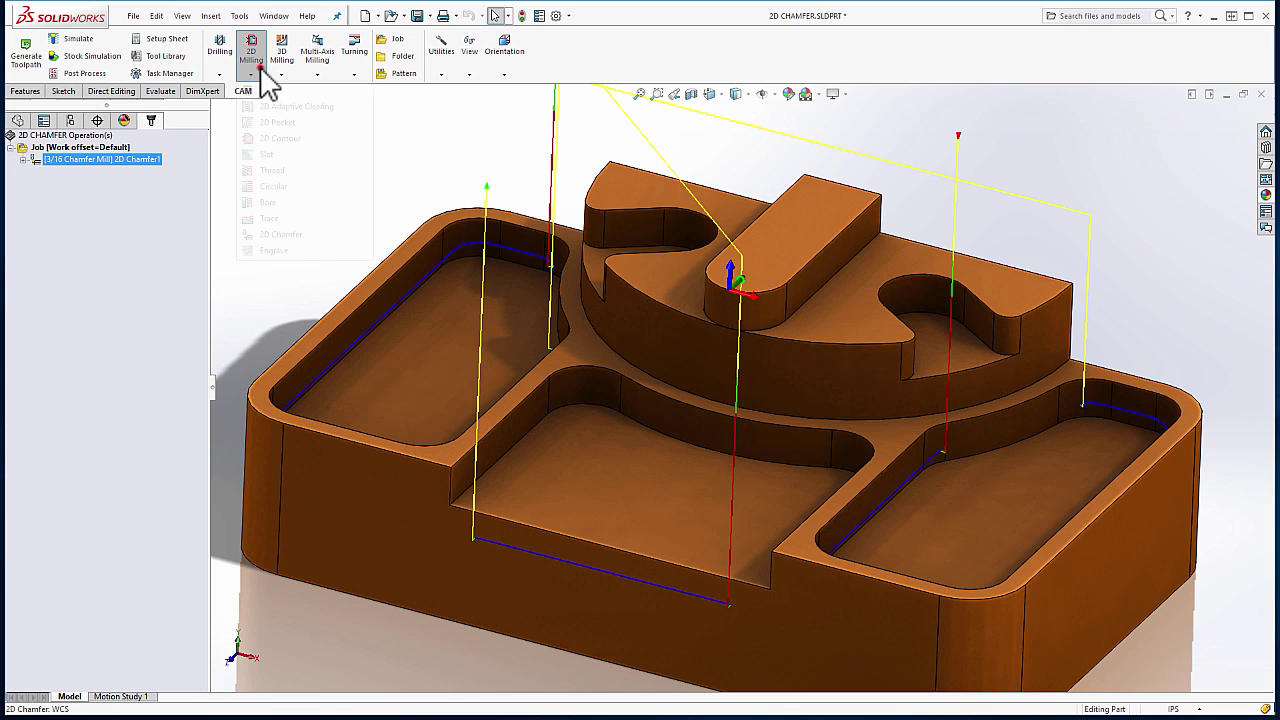
{"action": "left_click", "coordinate": [283, 234]}
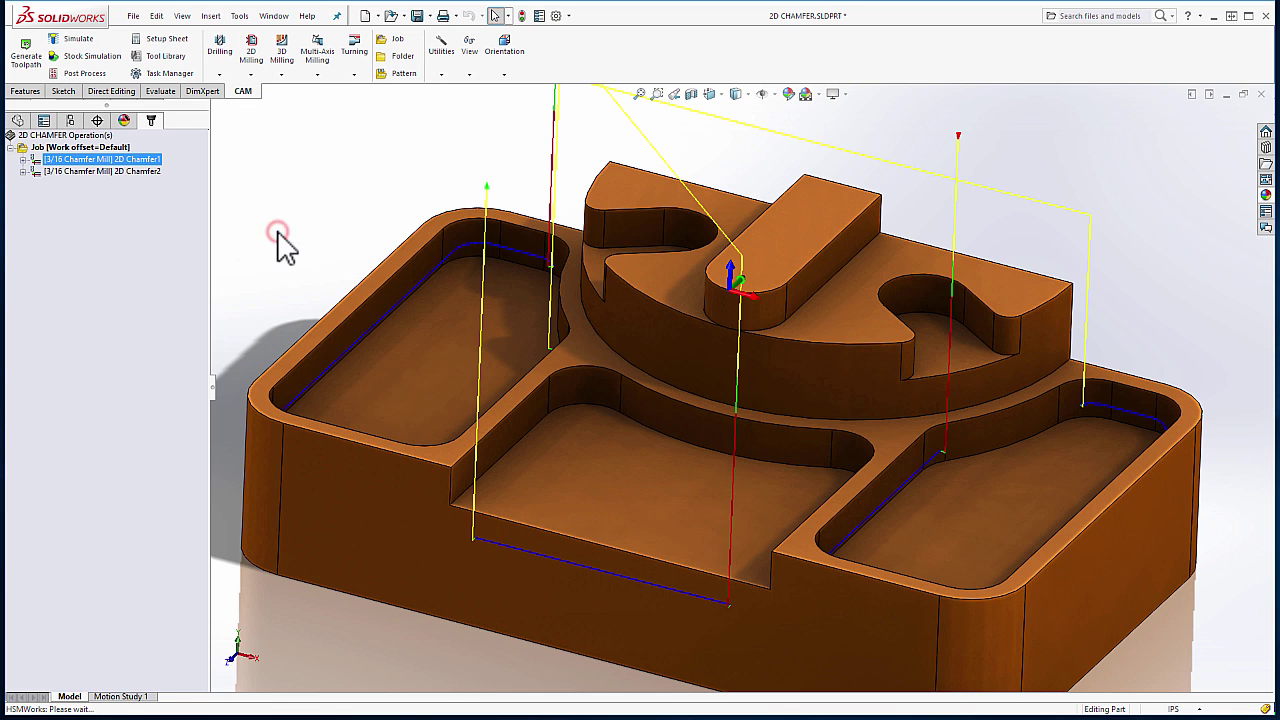
{"action": "left_click", "coordinate": [437, 465]}
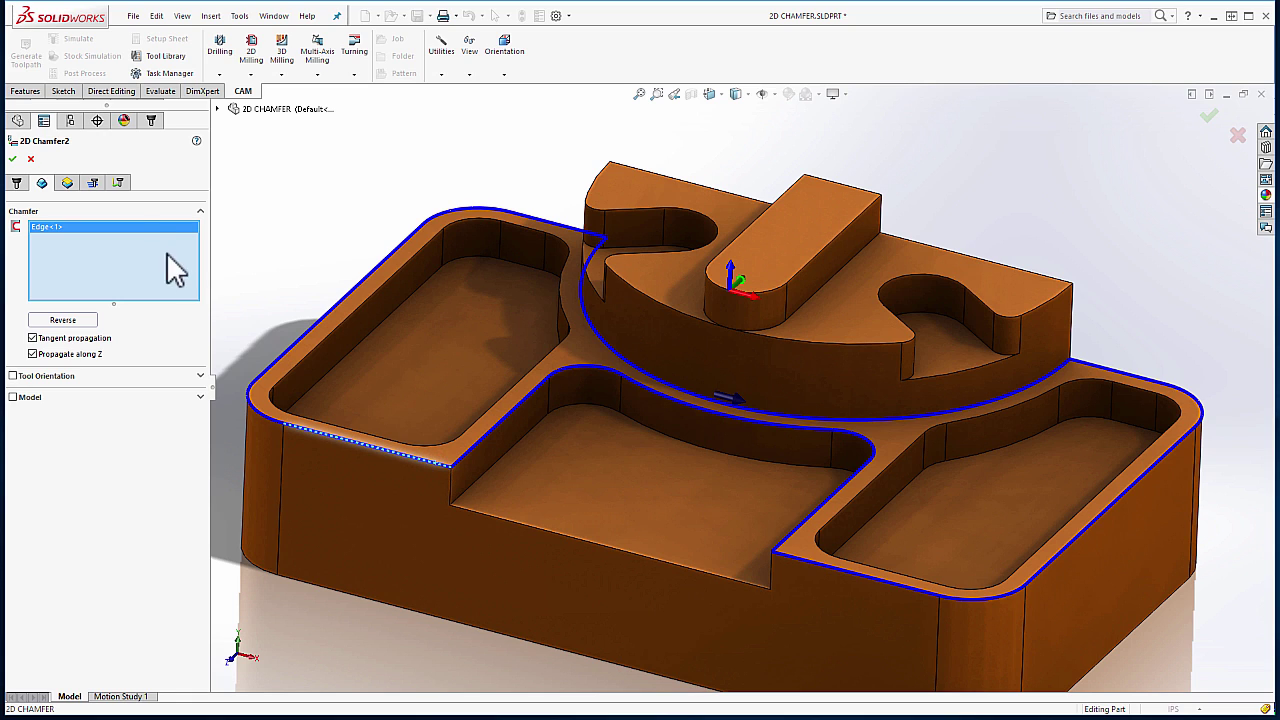
Step: Set the second chamfer's tip offset to the expression (tool_diameter/2)-chamferWidth-.005in
{"action": "left_click", "coordinate": [95, 183]}
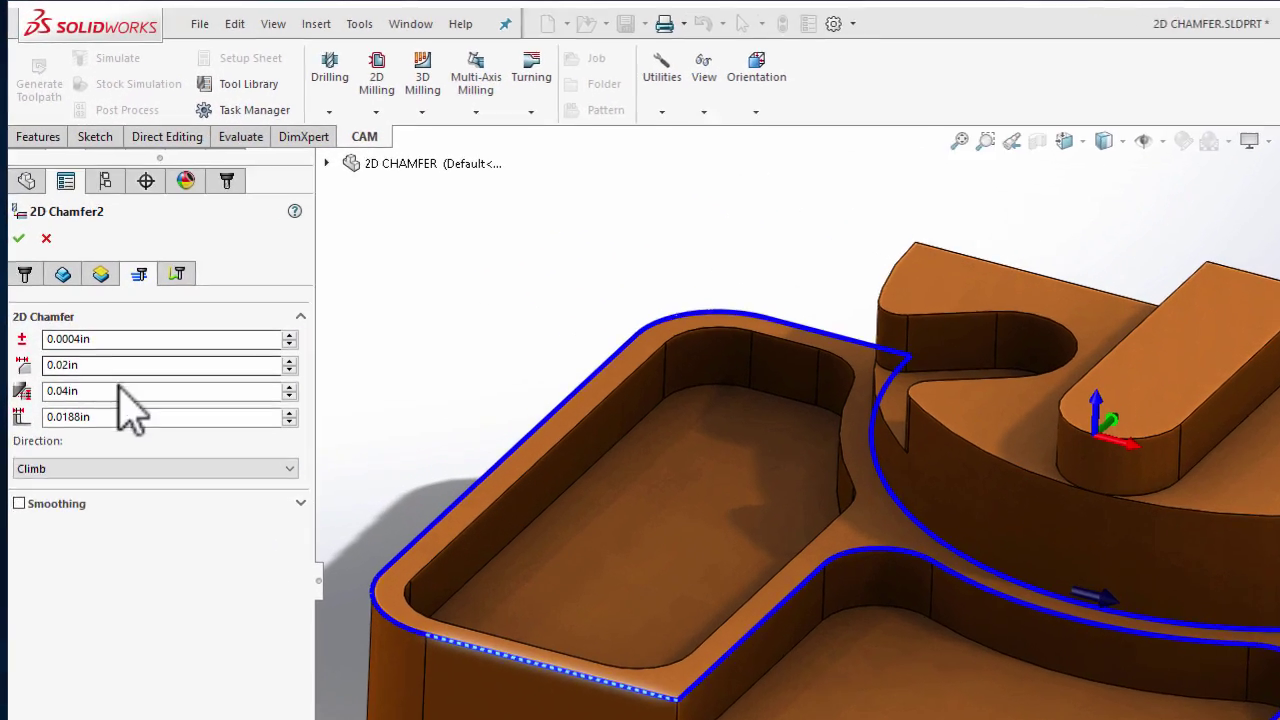
{"action": "left_click", "coordinate": [78, 262]}
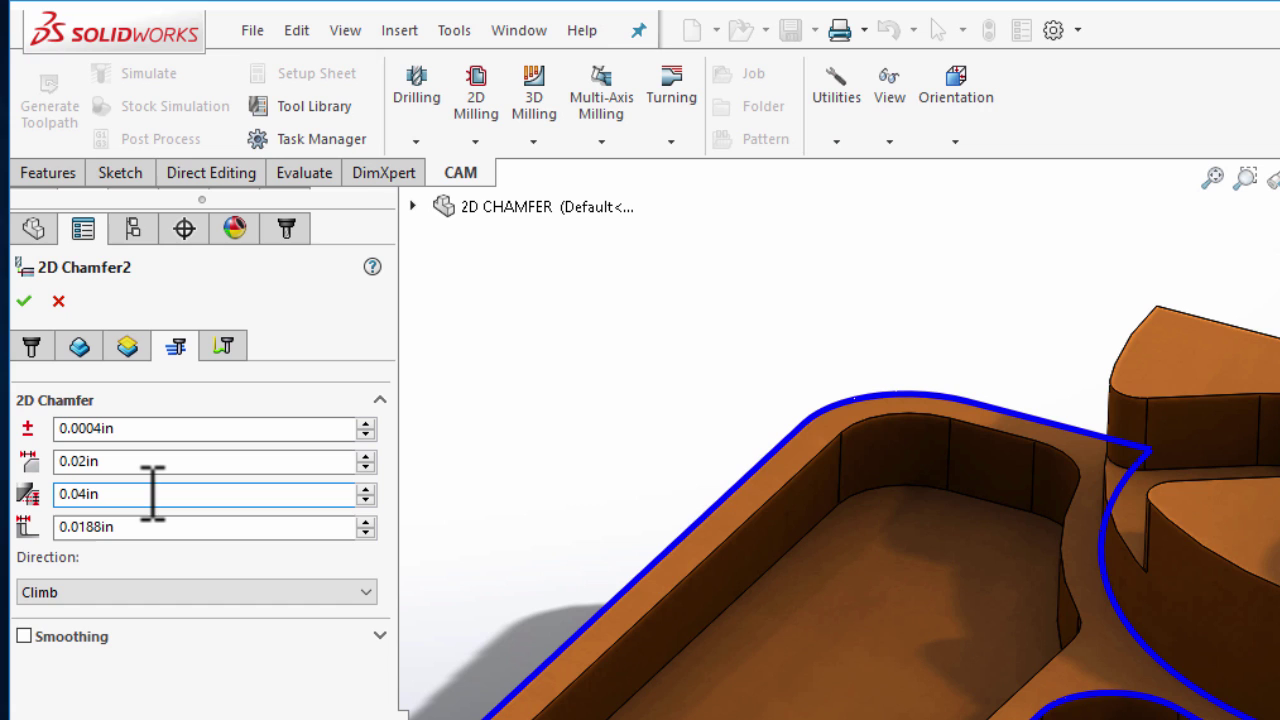
{"action": "left_click", "coordinate": [152, 493]}
{"action": "left_click_drag", "start_coordinate": [117, 493], "coordinate": [57, 492]}
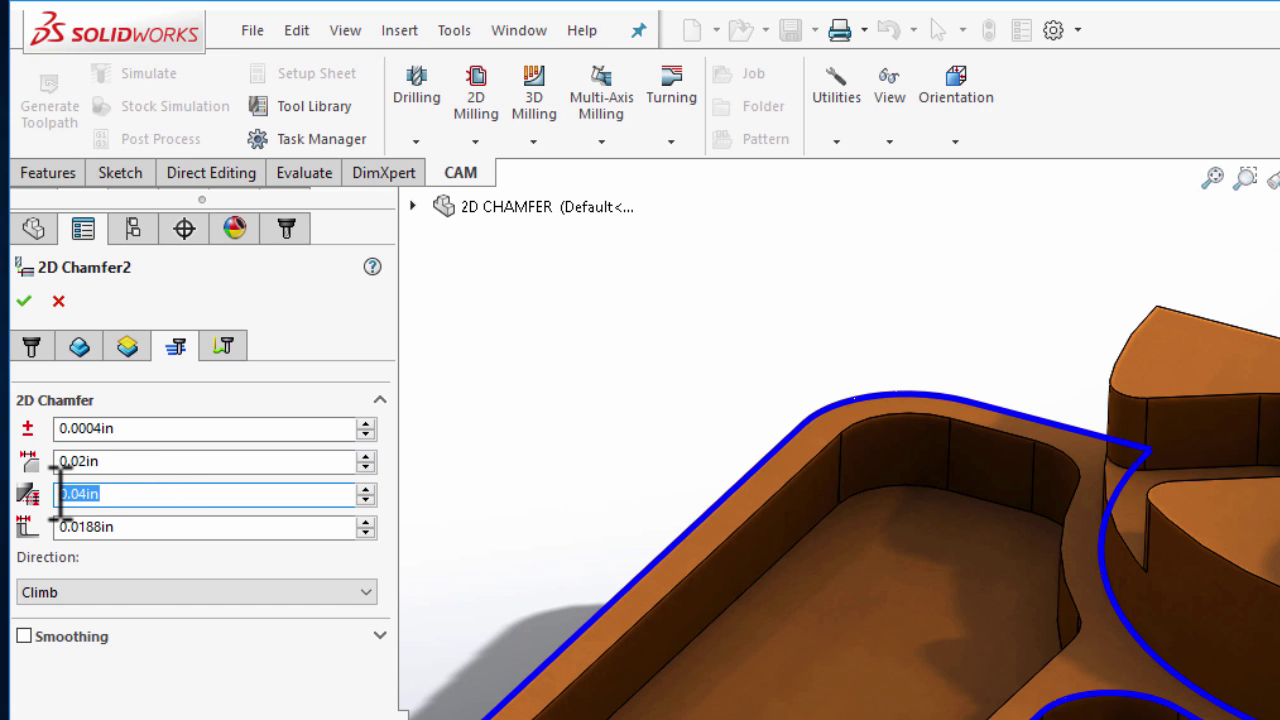
{"action": "key", "text": "BackSpace"}
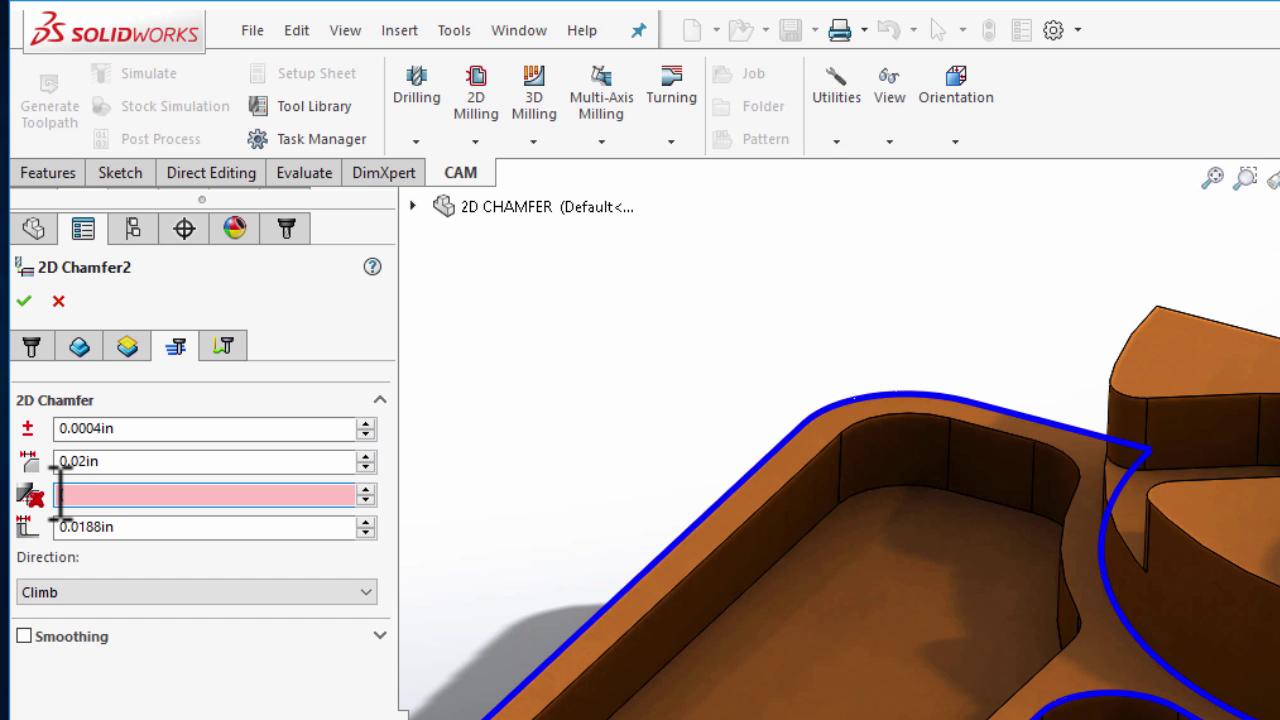
{"action": "type", "text": "tool_"}
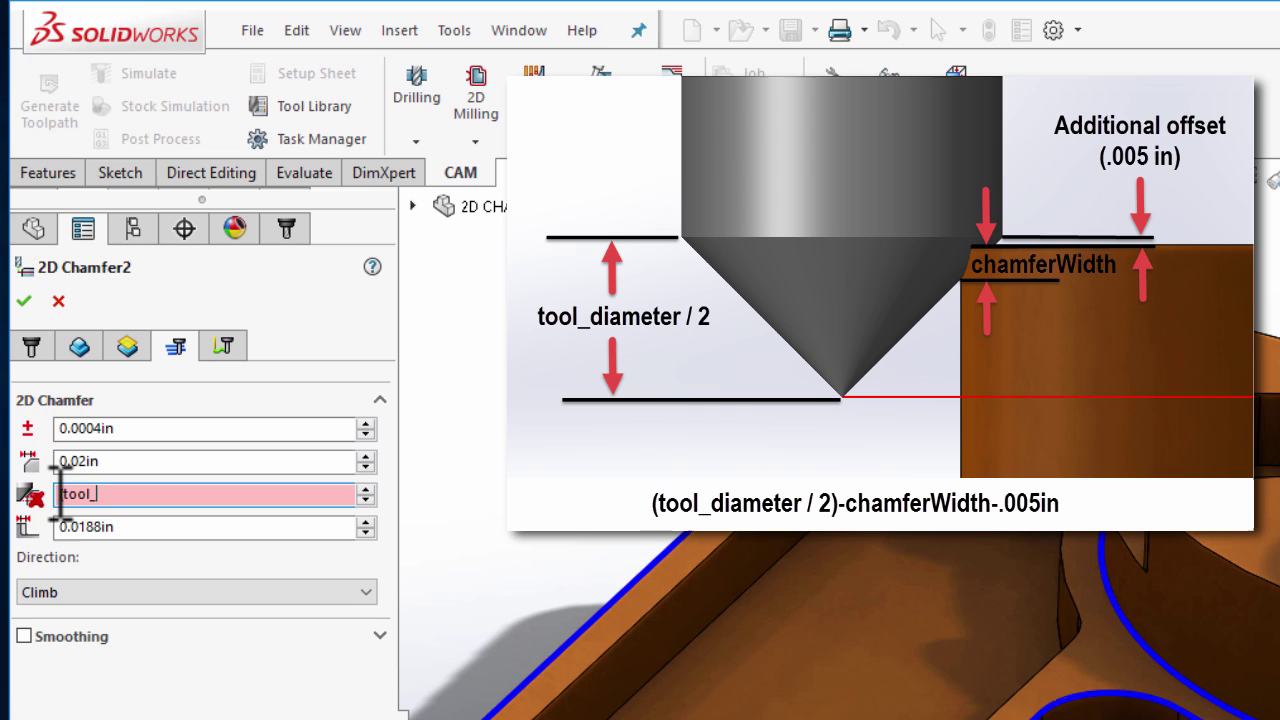
{"action": "type", "text": "diameter/2)"}
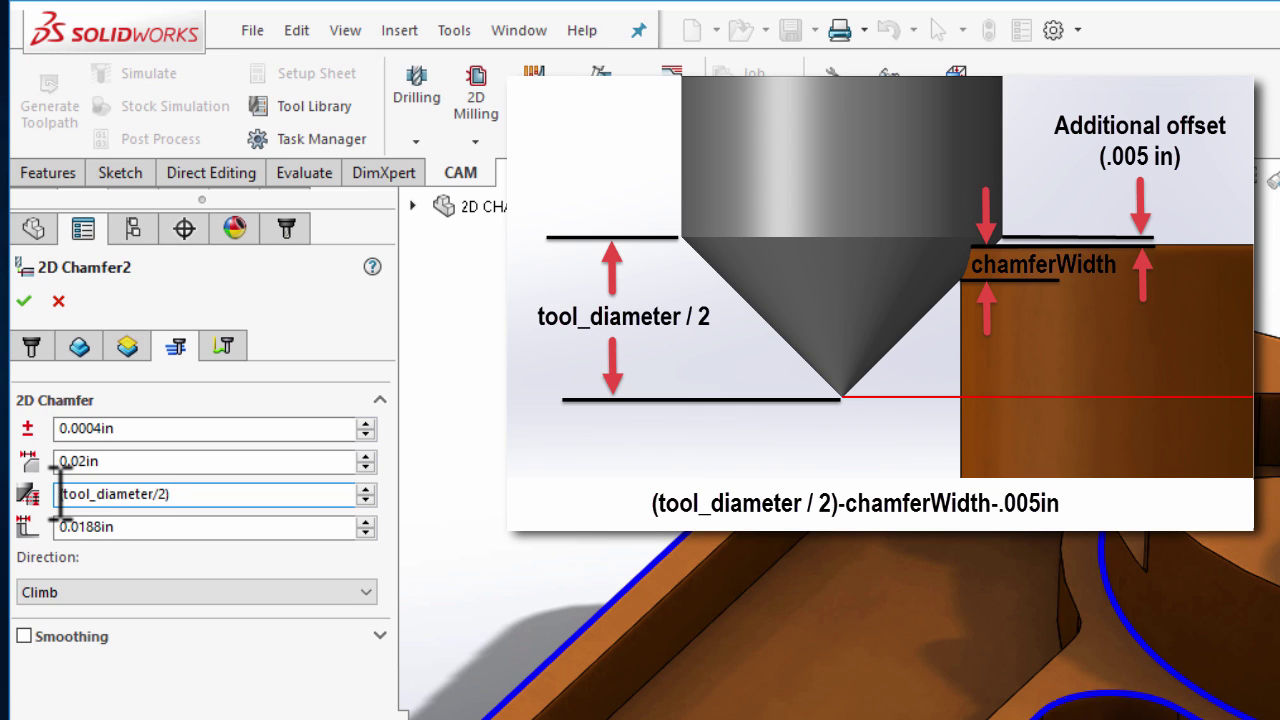
{"action": "type", "text": "-"}
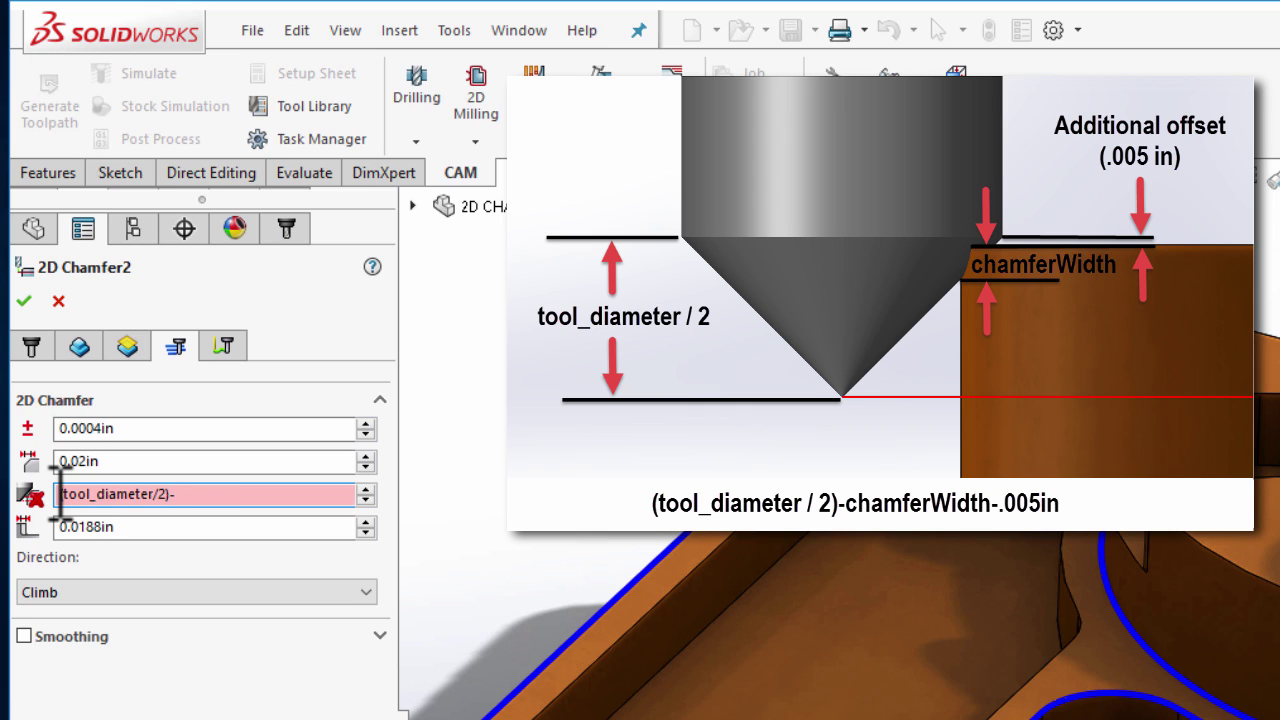
{"action": "type", "text": "chamferWidth"}
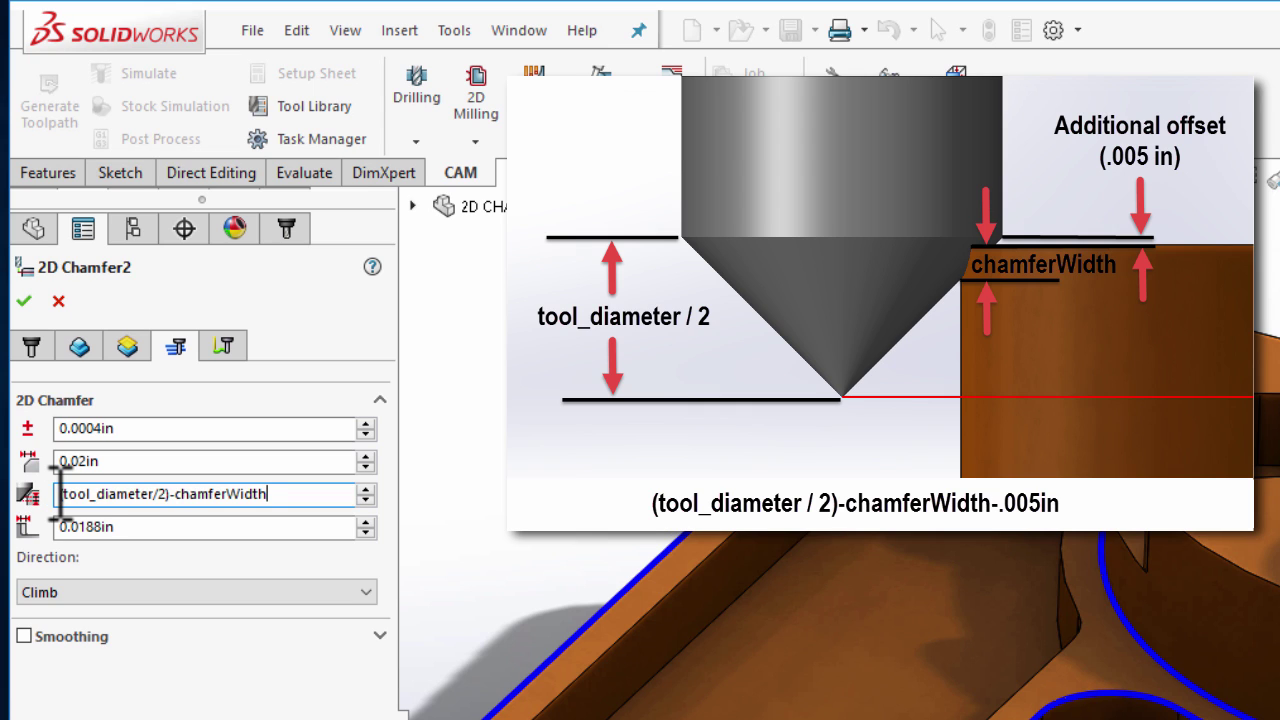
{"action": "type", "text": "-.00"}
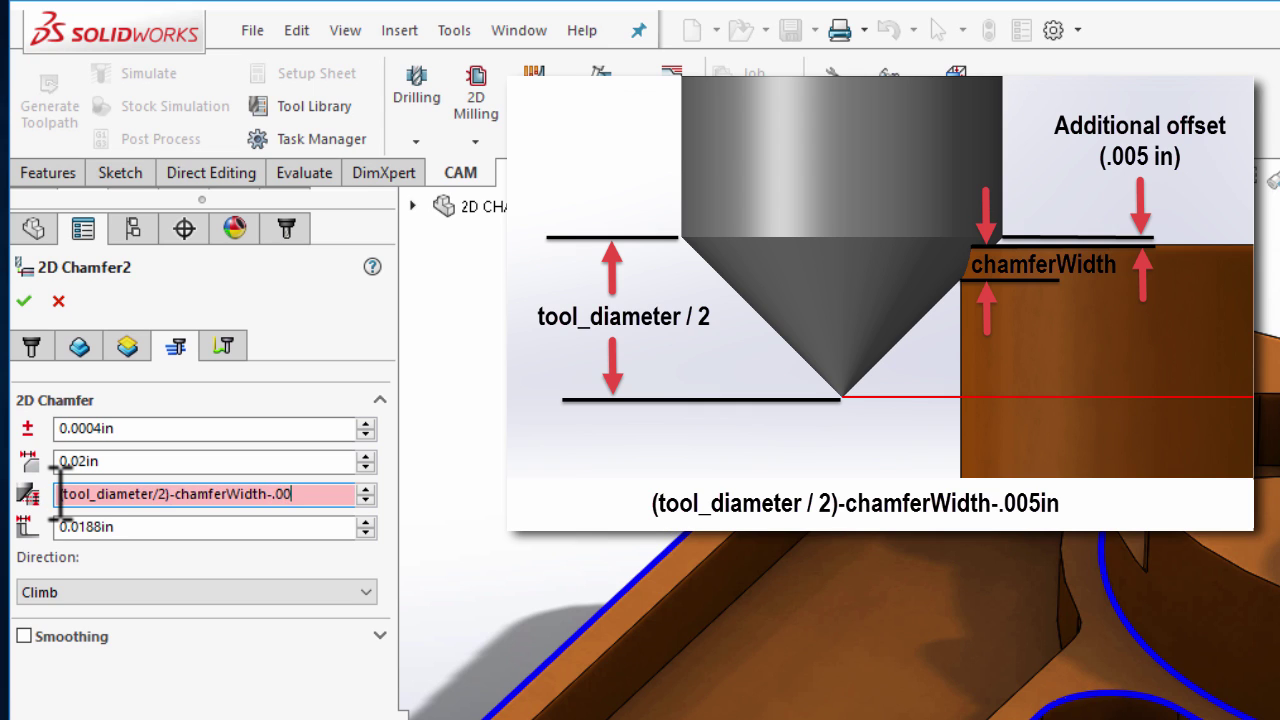
{"action": "type", "text": "5in"}
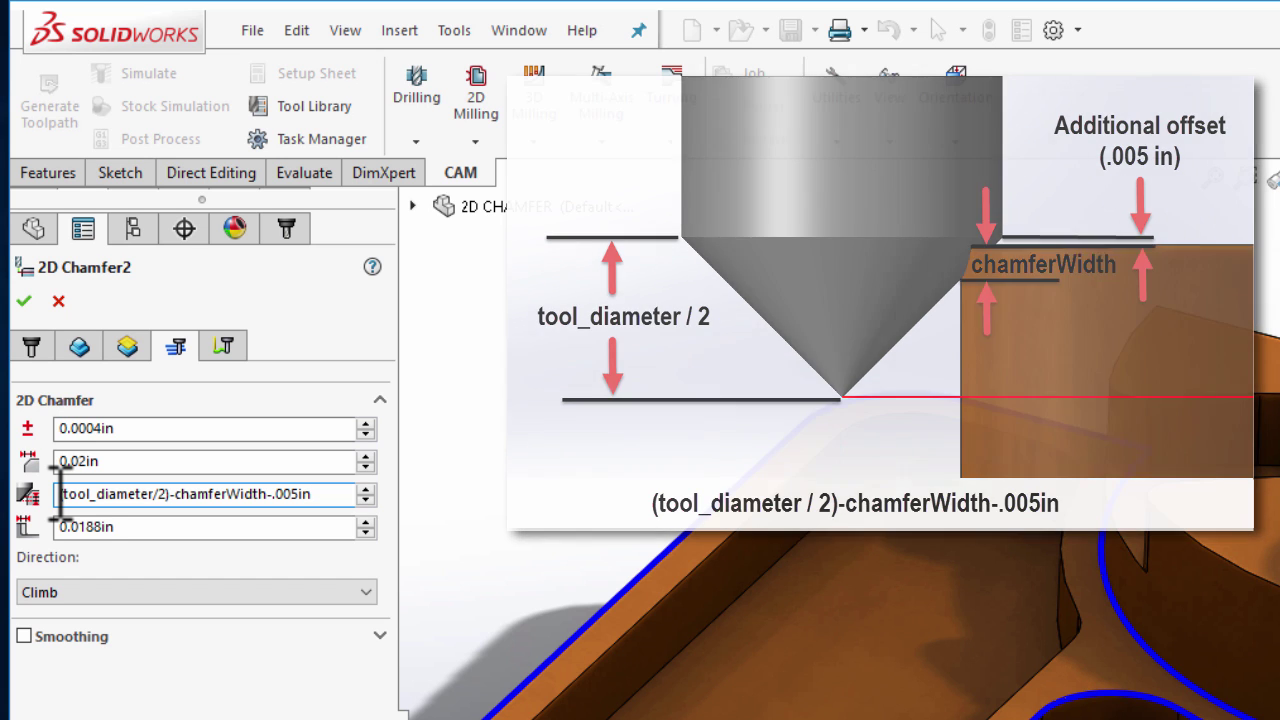
{"action": "left_click", "coordinate": [115, 461]}
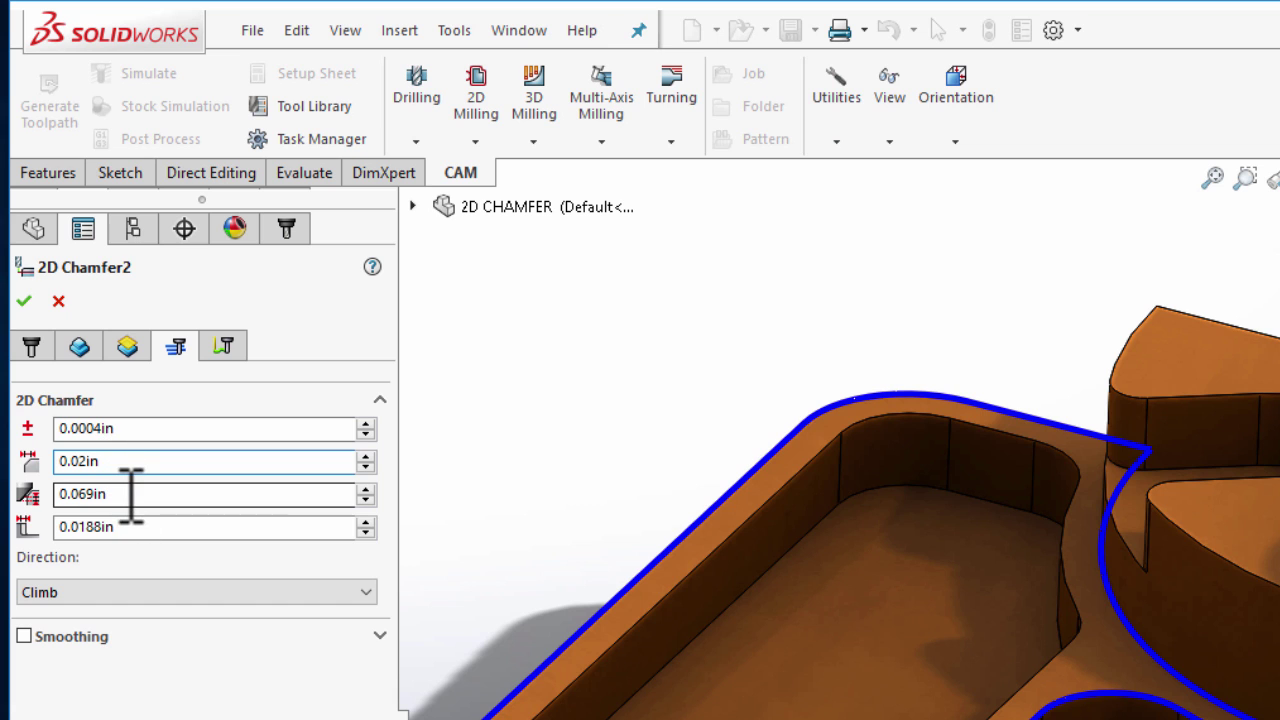
Step: Make the chamfer tip offset expression the default and accept the second chamfer operation to generate its toolpath
{"action": "double_click", "coordinate": [131, 493]}
{"action": "right_click", "coordinate": [131, 495]}
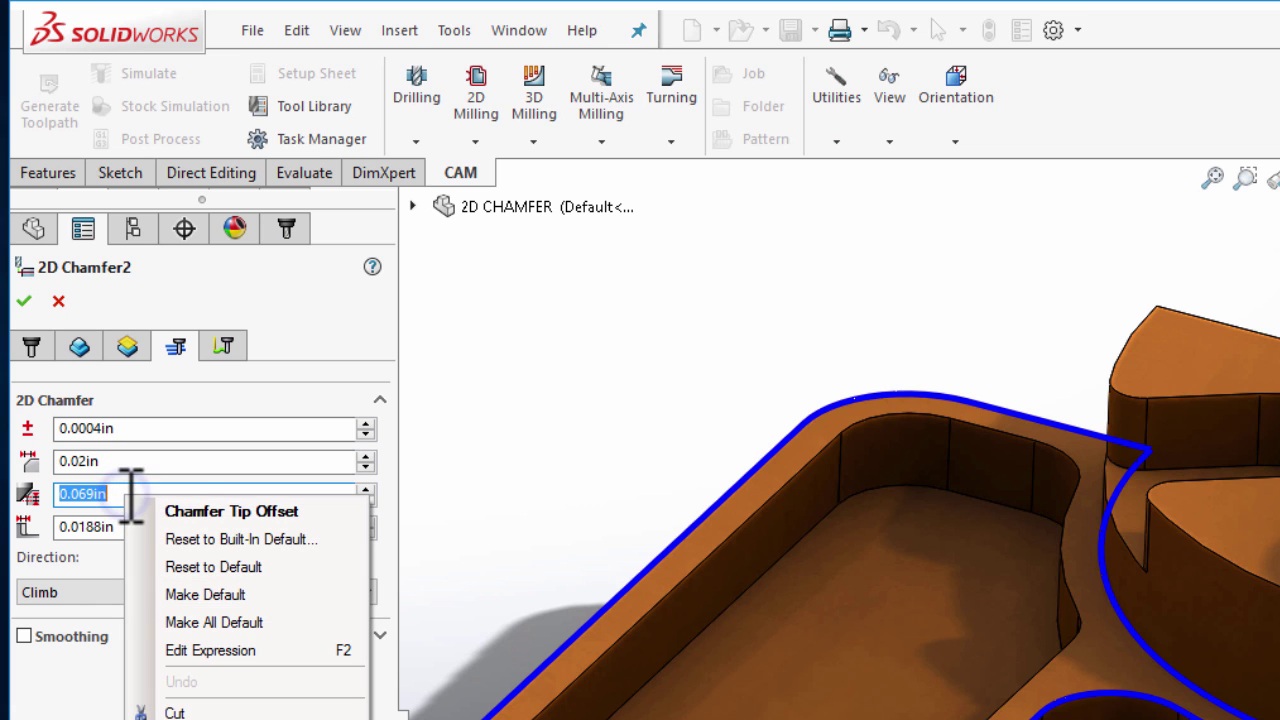
{"action": "left_click", "coordinate": [176, 596]}
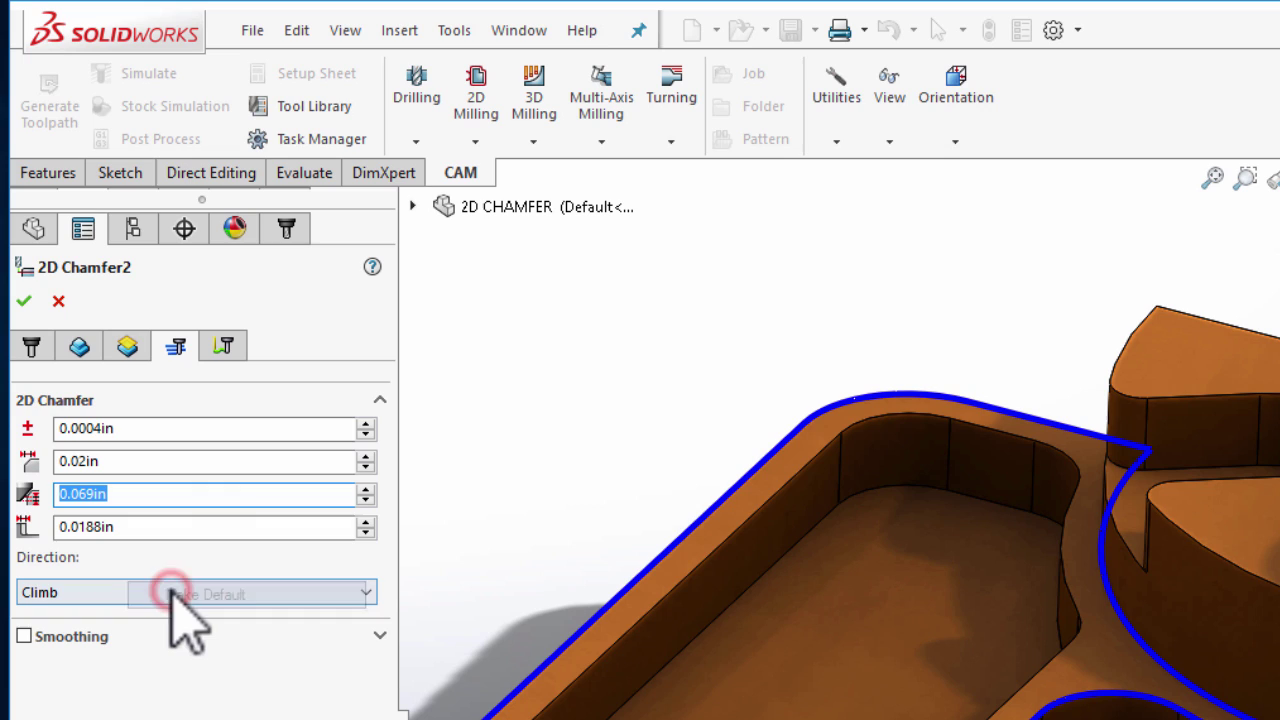
{"action": "right_click", "coordinate": [521, 436]}
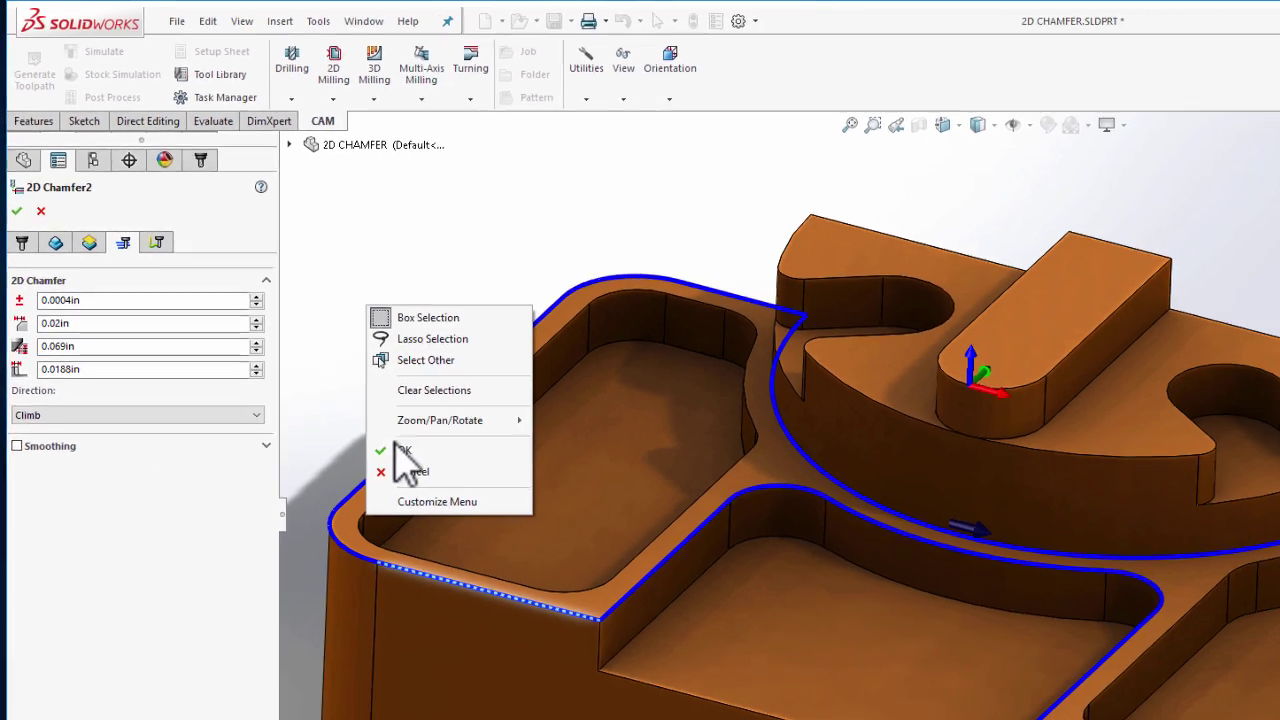
{"action": "left_click", "coordinate": [566, 630]}
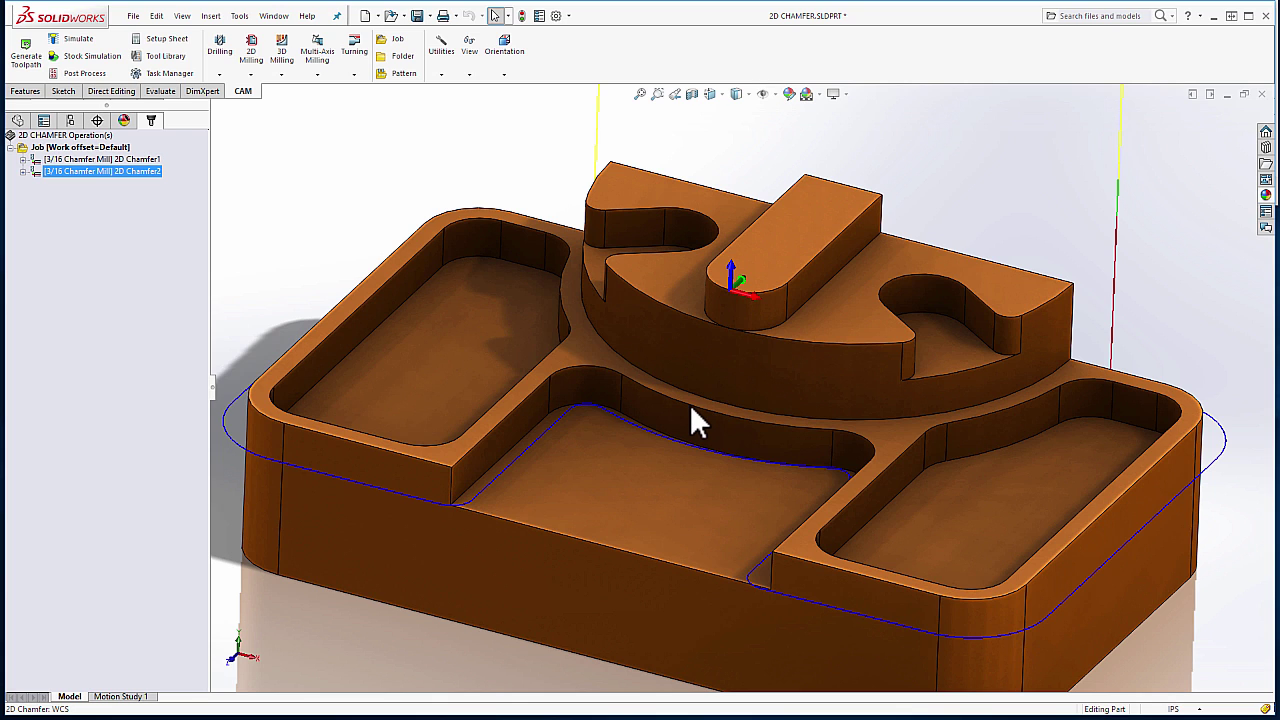
Step: Simulate the second chamfer toolpath, inspect the tool tip's position against the middle pocket's front corner, and close the simulation
{"action": "left_click", "coordinate": [78, 38]}
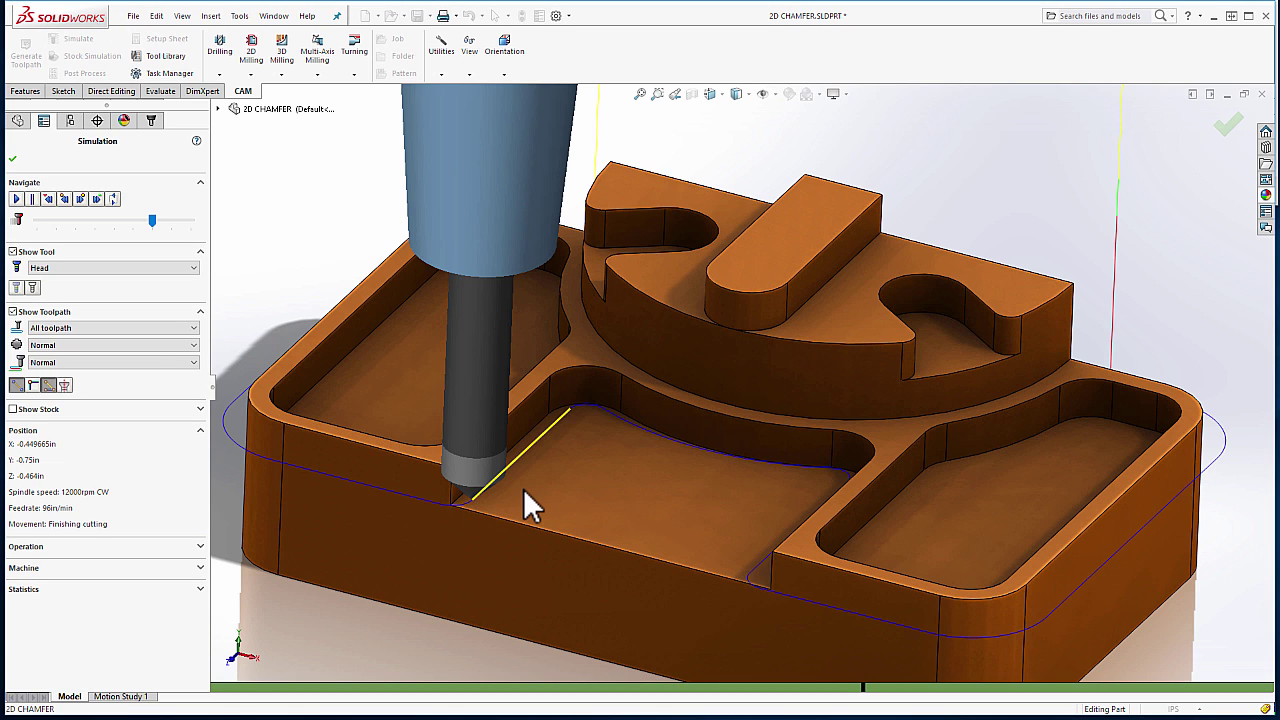
{"action": "middle_click_drag", "start_coordinate": [523, 488], "coordinate": [568, 395]}
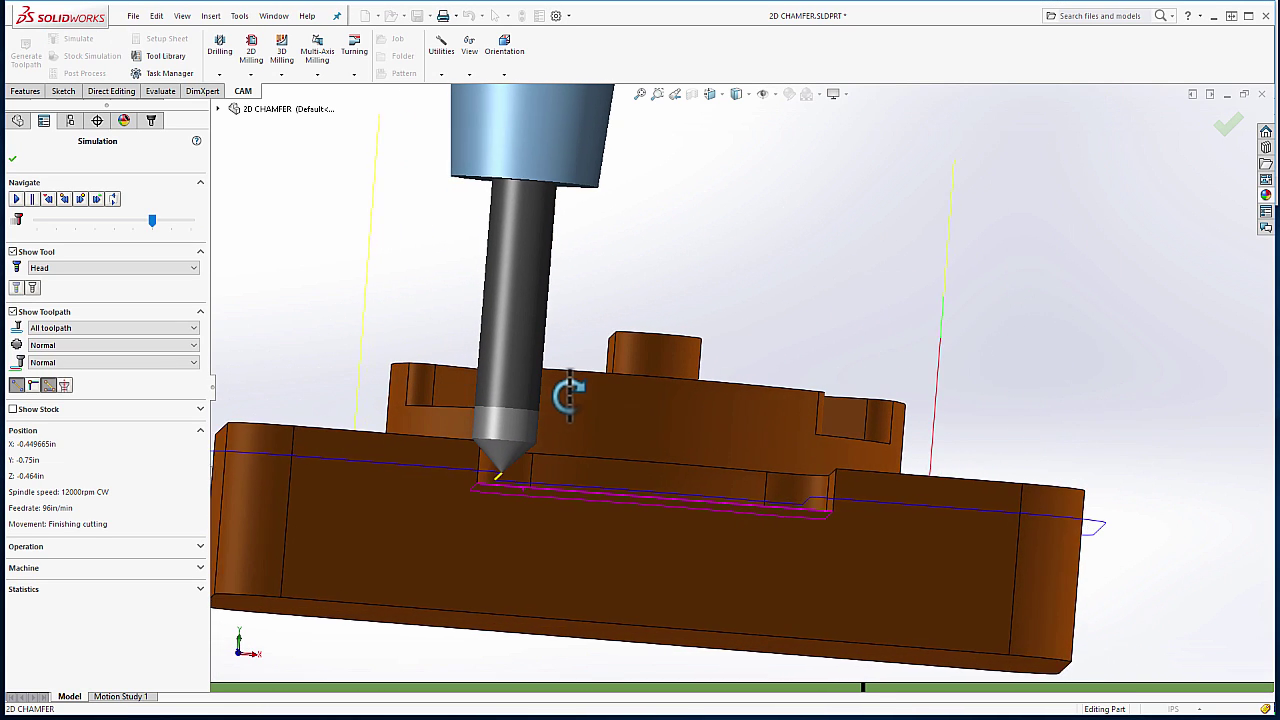
{"action": "scroll", "coordinate": [497, 443], "scroll_direction": "down", "scroll_amount": 5}
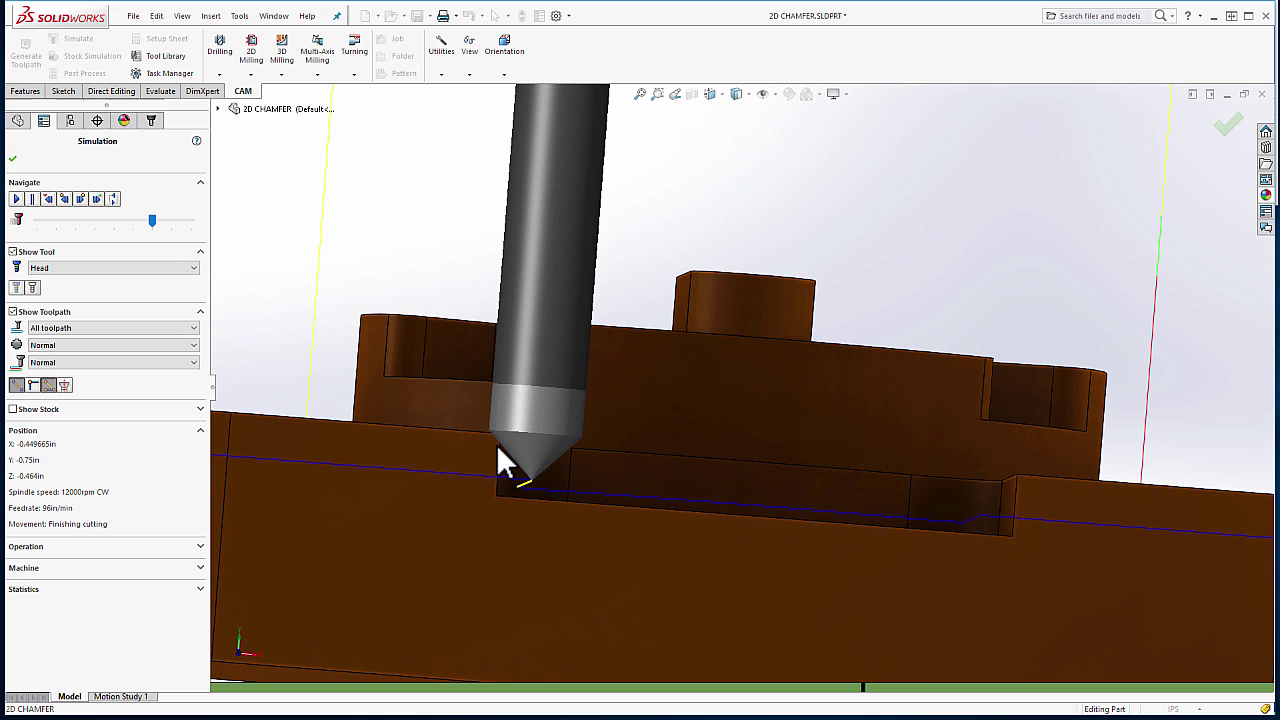
{"action": "middle_click_drag", "start_coordinate": [694, 466], "coordinate": [651, 522]}
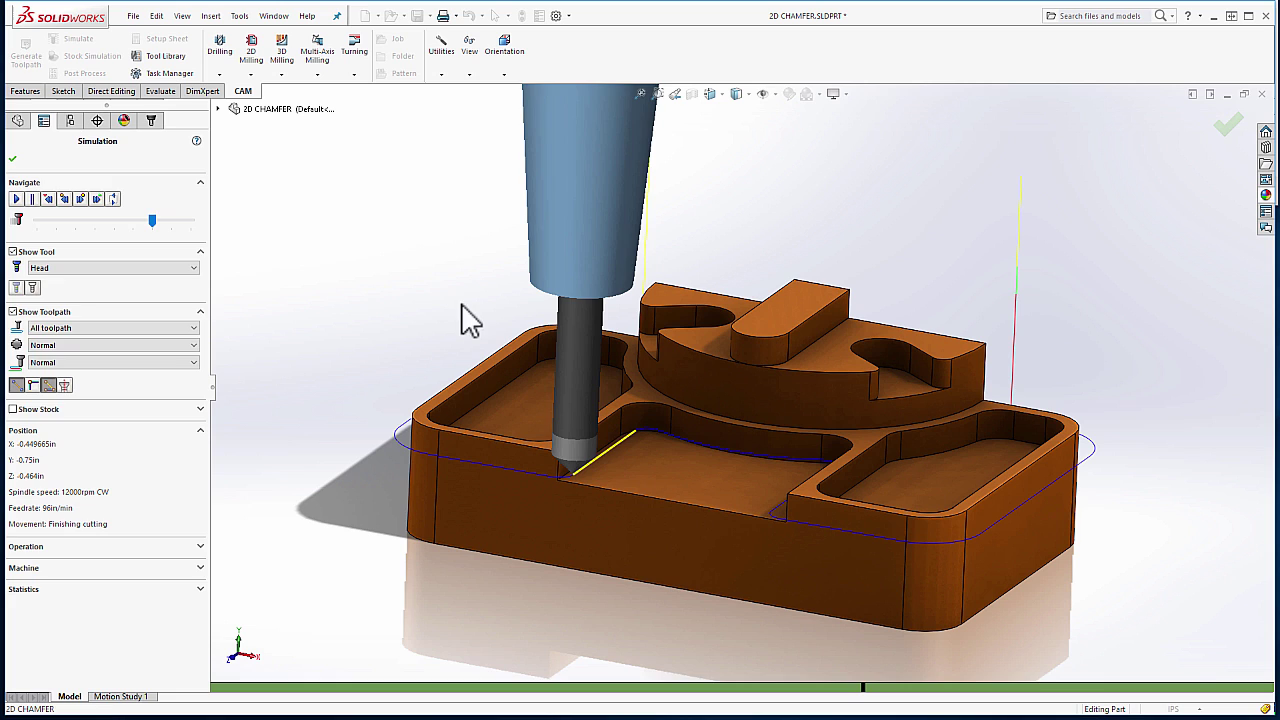
{"action": "key", "text": "Escape"}
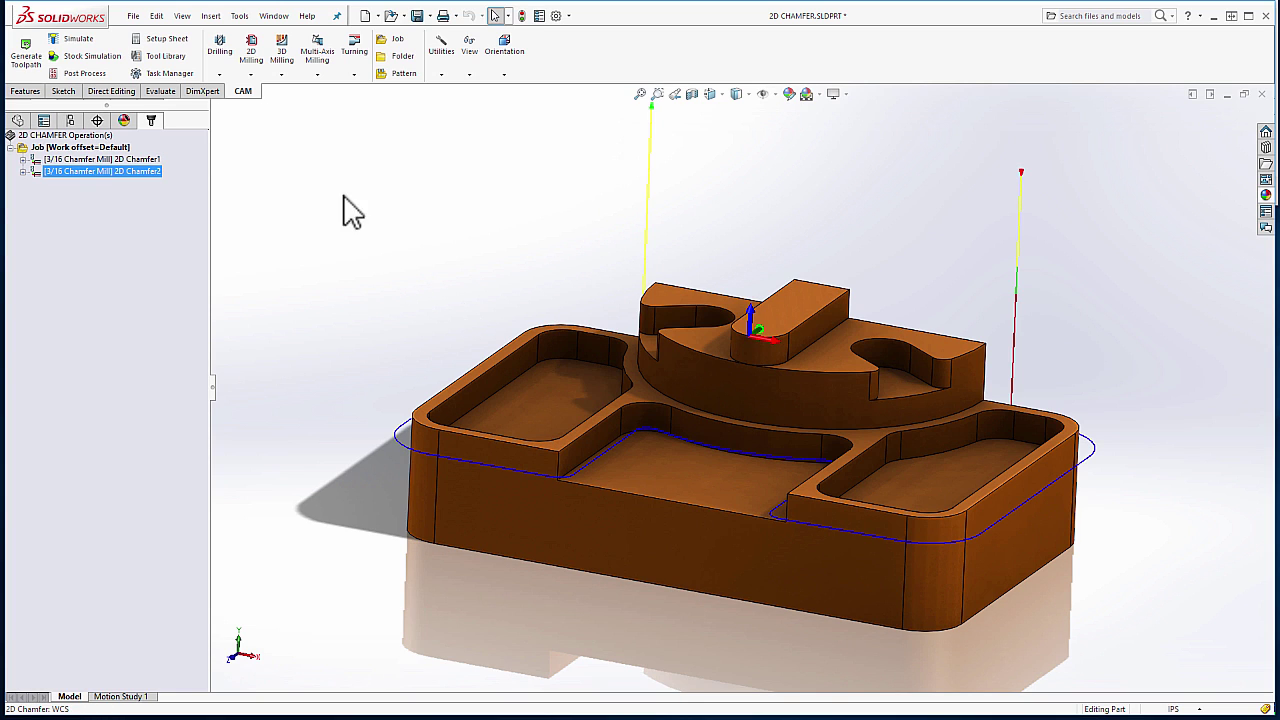
Step: Create a third 2D Chamfer operation with five faces of the upper boss, including the central rib's top and the recess floors, and accept it
{"action": "left_click", "coordinate": [250, 73]}
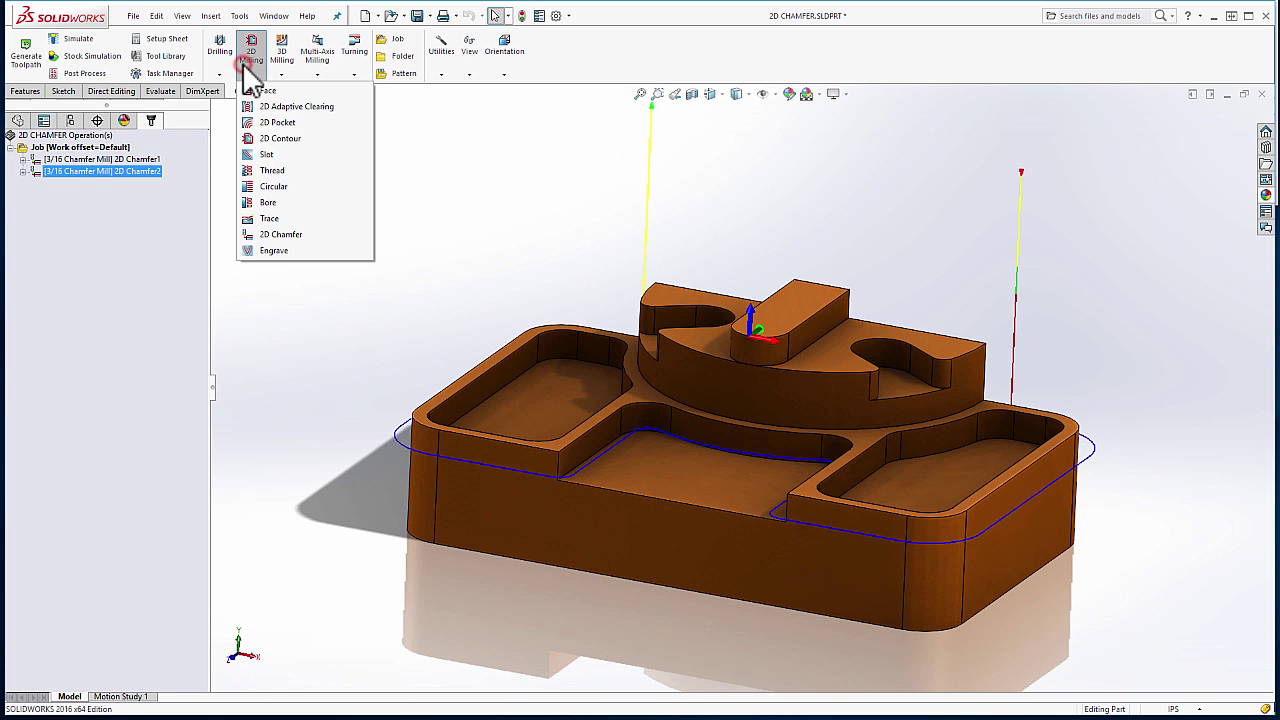
{"action": "left_click", "coordinate": [289, 235]}
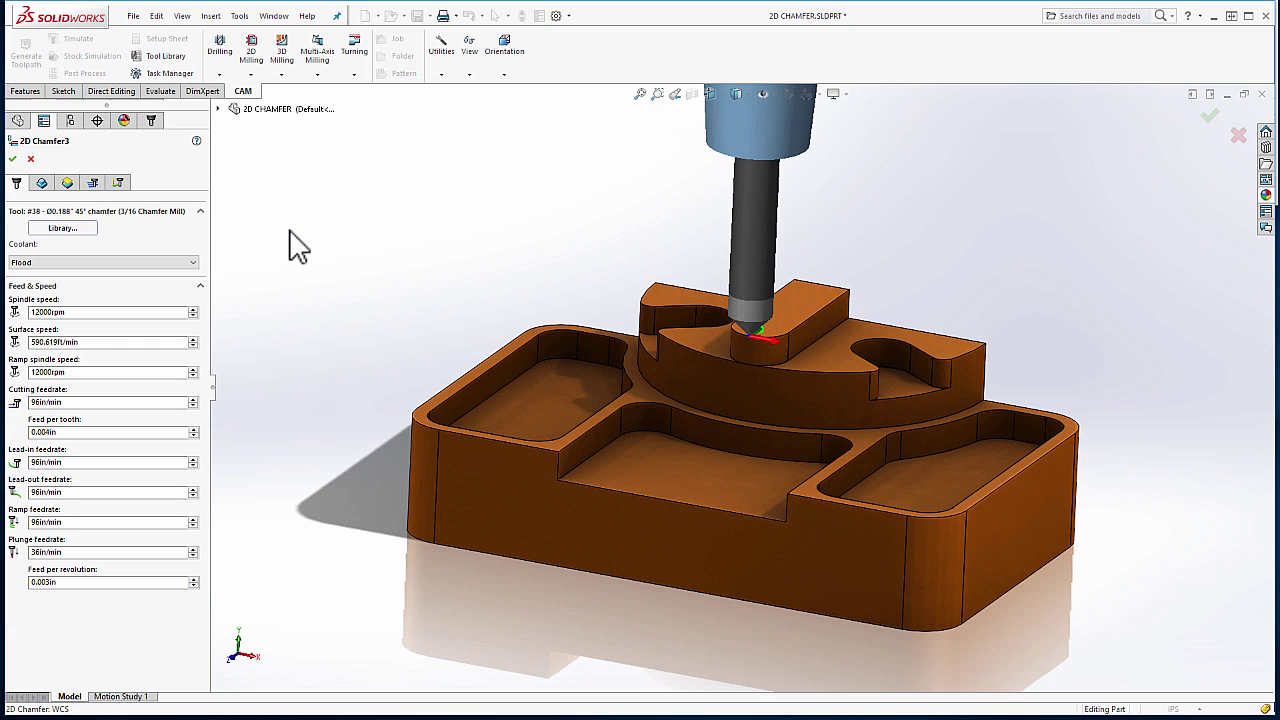
{"action": "left_click", "coordinate": [42, 184]}
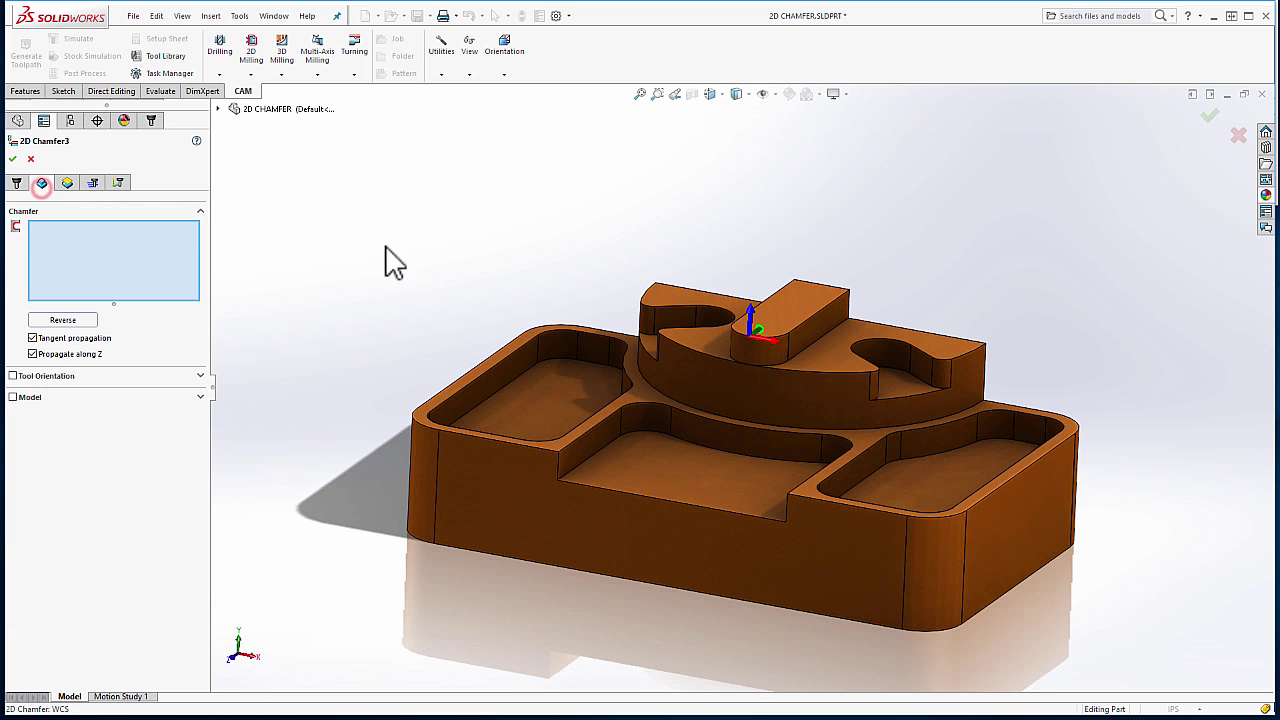
{"action": "middle_click_drag", "start_coordinate": [386, 260], "coordinate": [430, 256]}
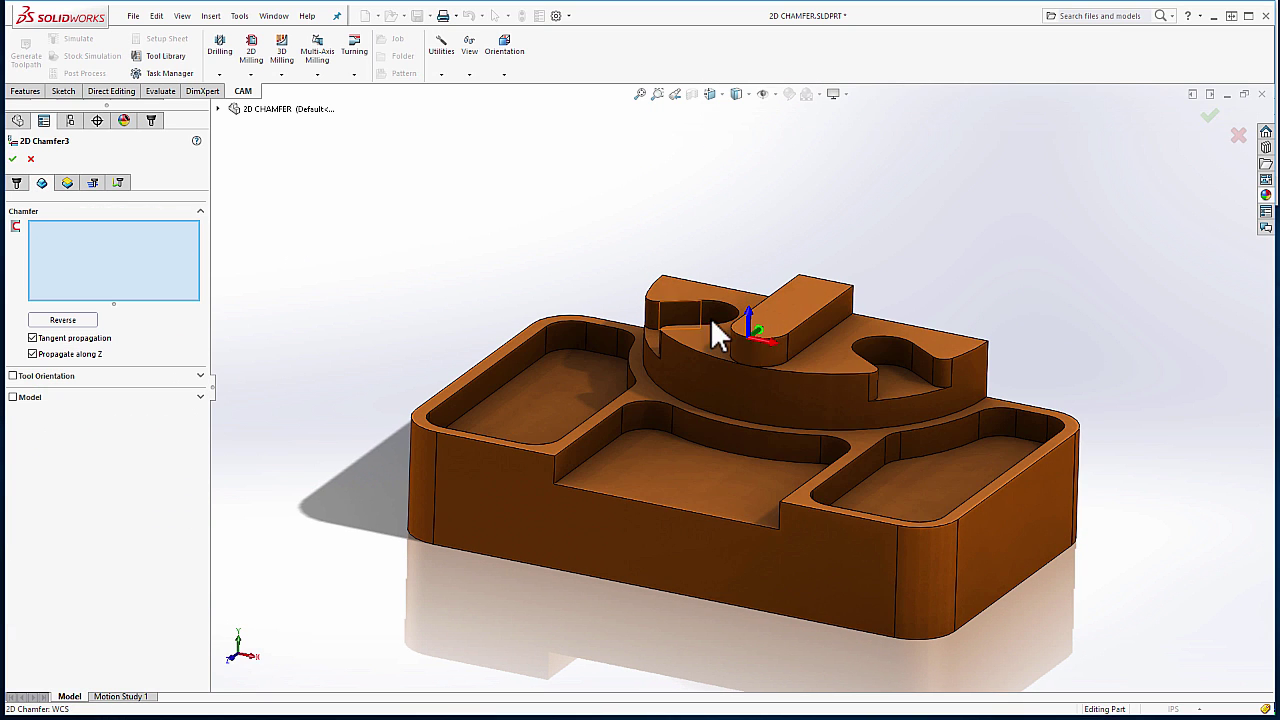
{"action": "left_click", "coordinate": [897, 390]}
{"action": "left_click", "coordinate": [834, 368]}
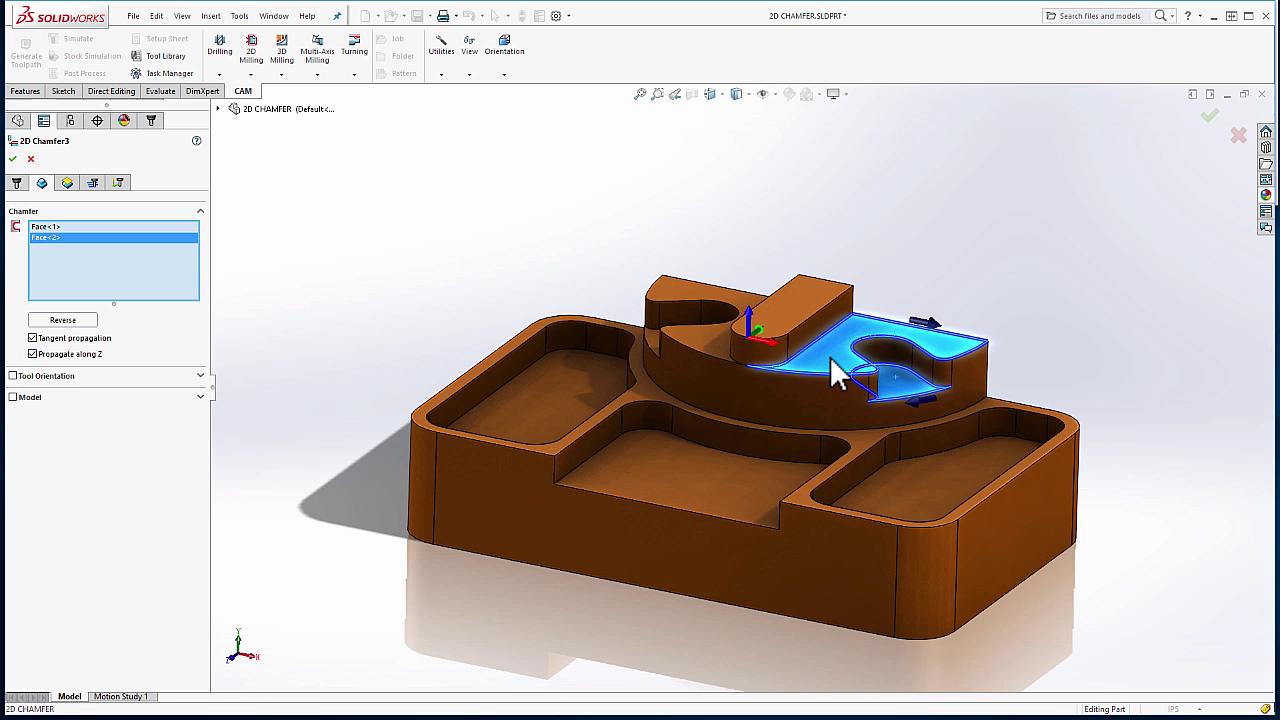
{"action": "left_click", "coordinate": [790, 326]}
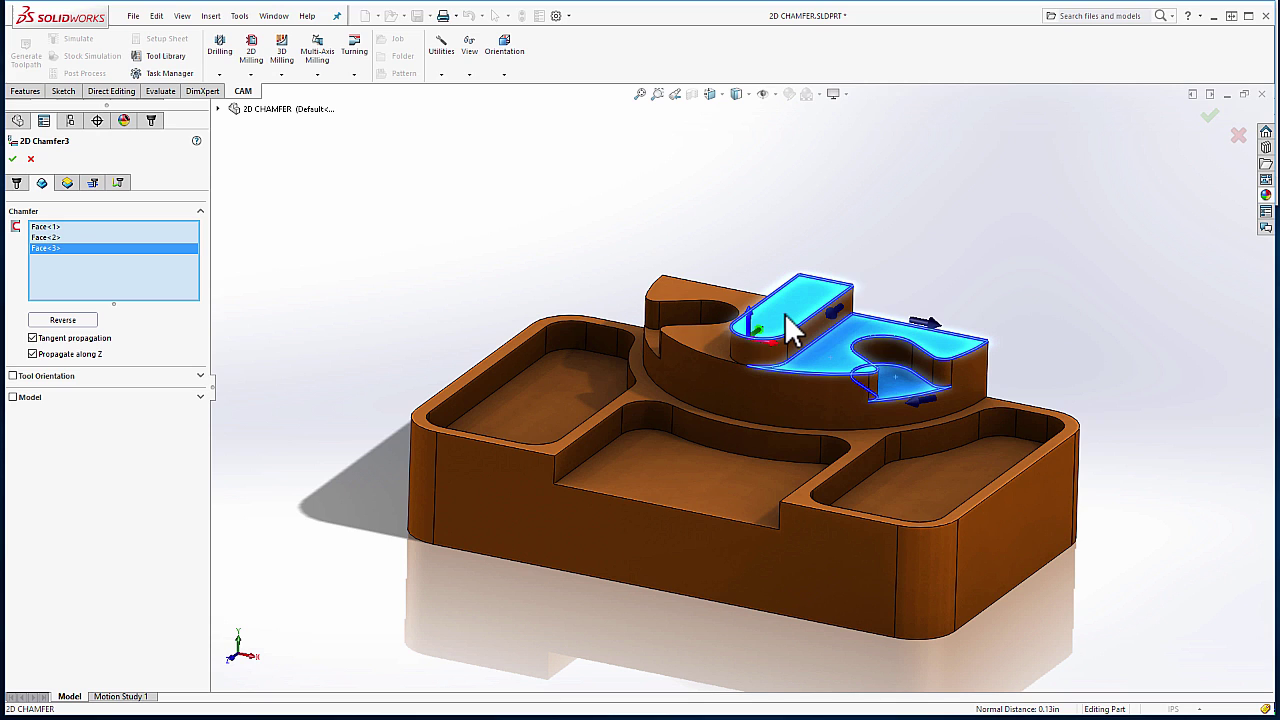
{"action": "left_click", "coordinate": [716, 344]}
{"action": "left_click", "coordinate": [649, 337]}
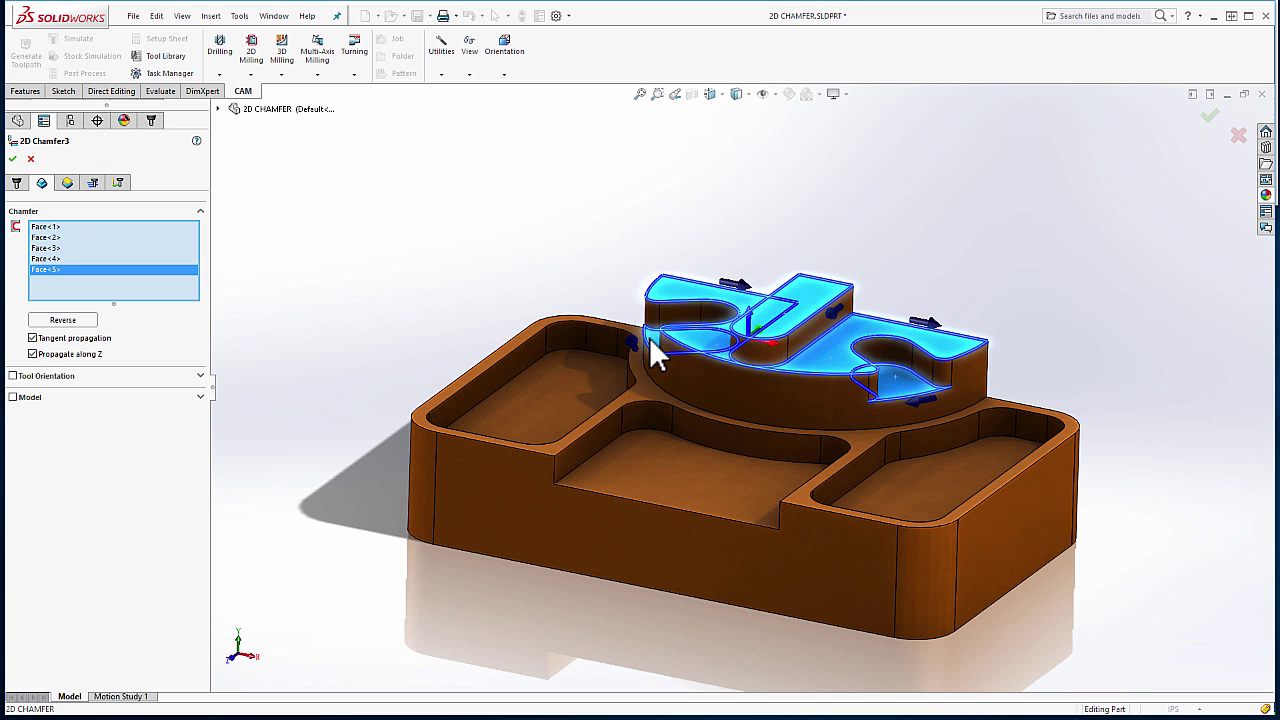
{"action": "right_click", "coordinate": [590, 193]}
{"action": "left_click", "coordinate": [638, 310]}
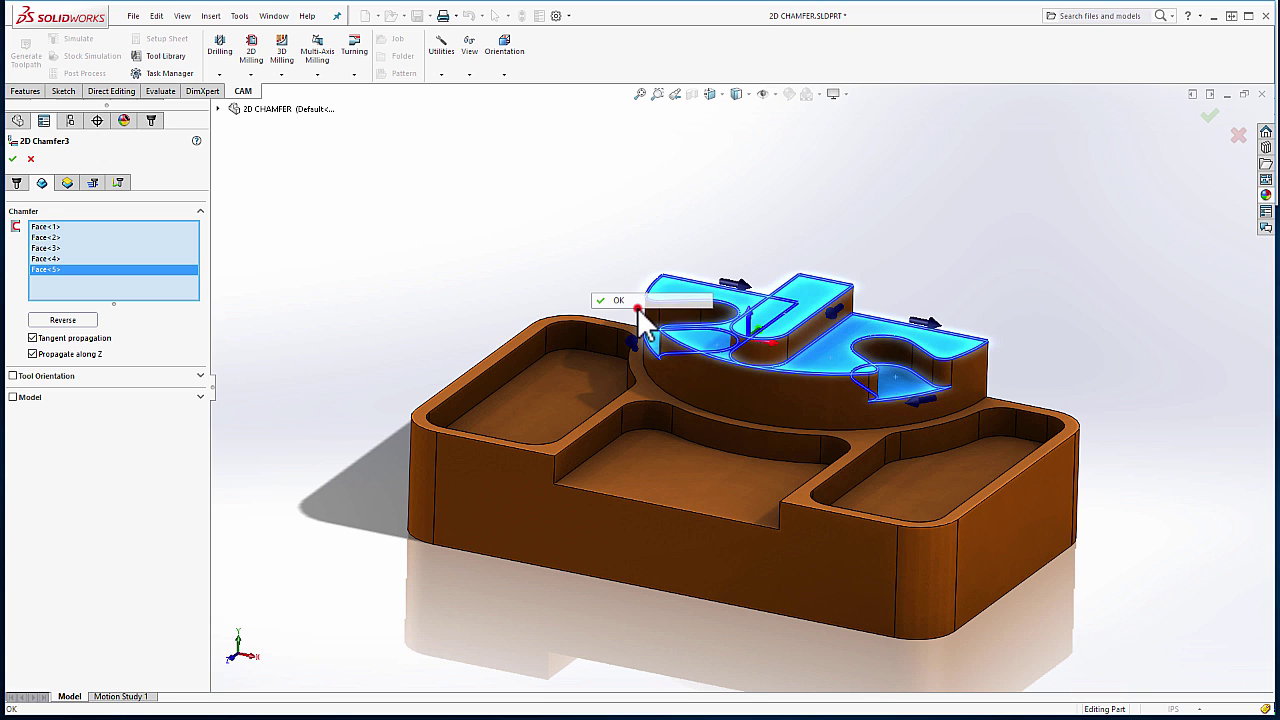